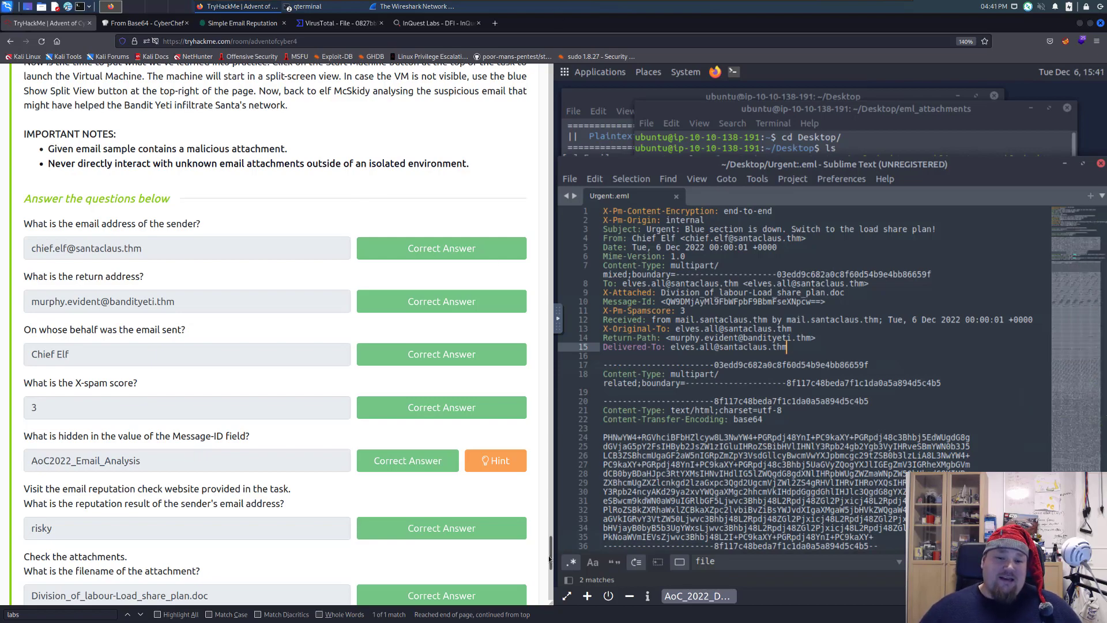
mouse_move(552, 554)
left_mouse_down()
mouse_move(551, 221)
mouse_move(538, 156)
left_mouse_up()
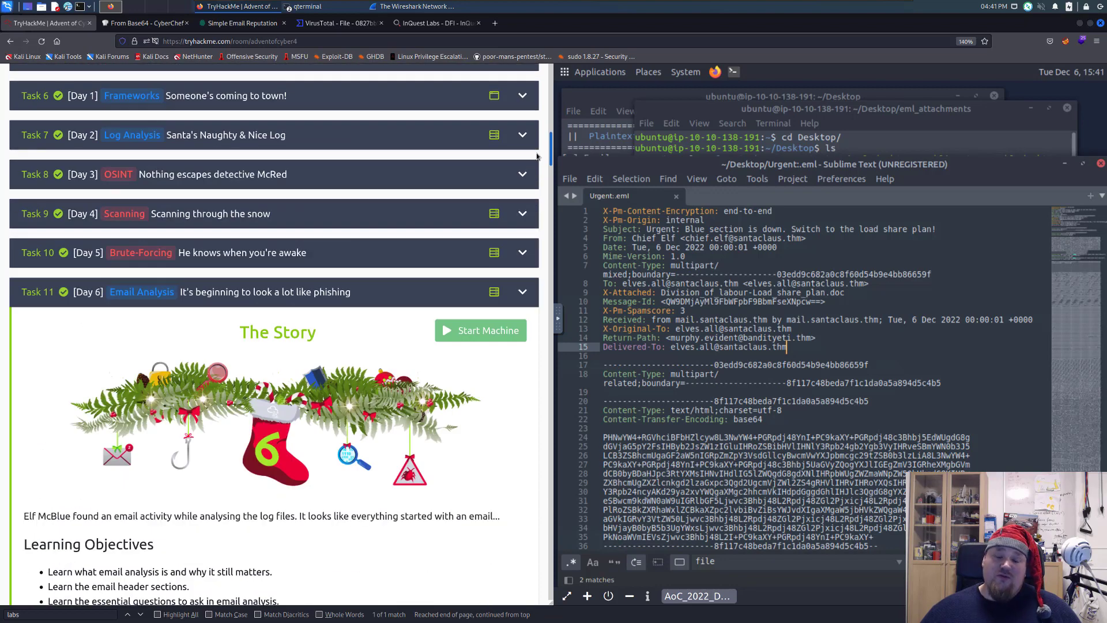
scroll(269, 364, "down", 2)
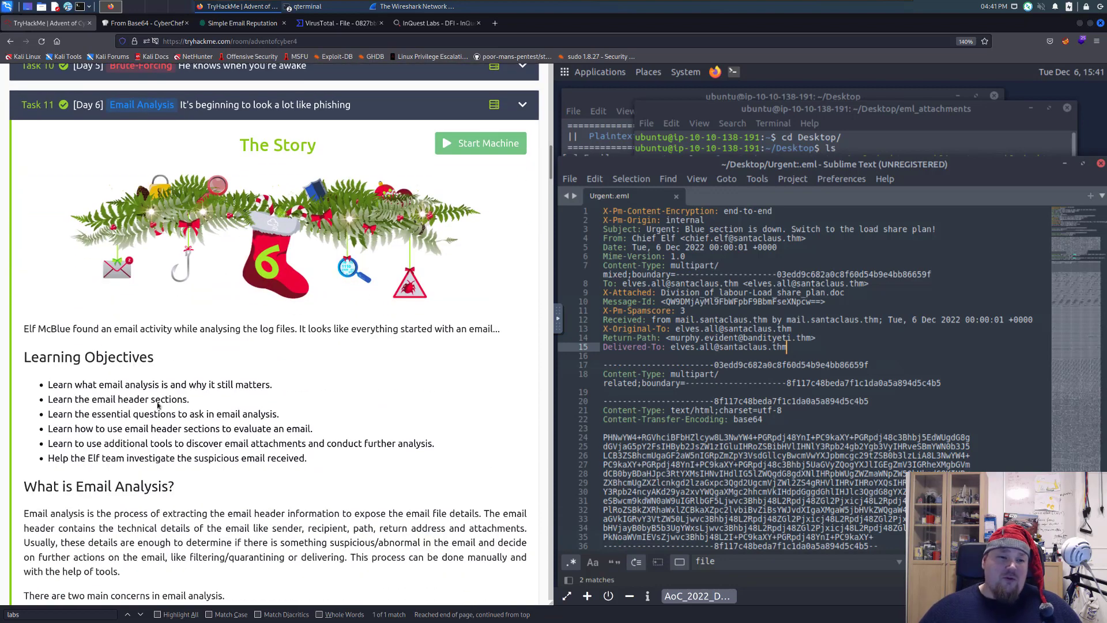
Review the learning objectives, then match the sender address header to the on-whose-behalf question.
left_click_drag(58, 384, 243, 450)
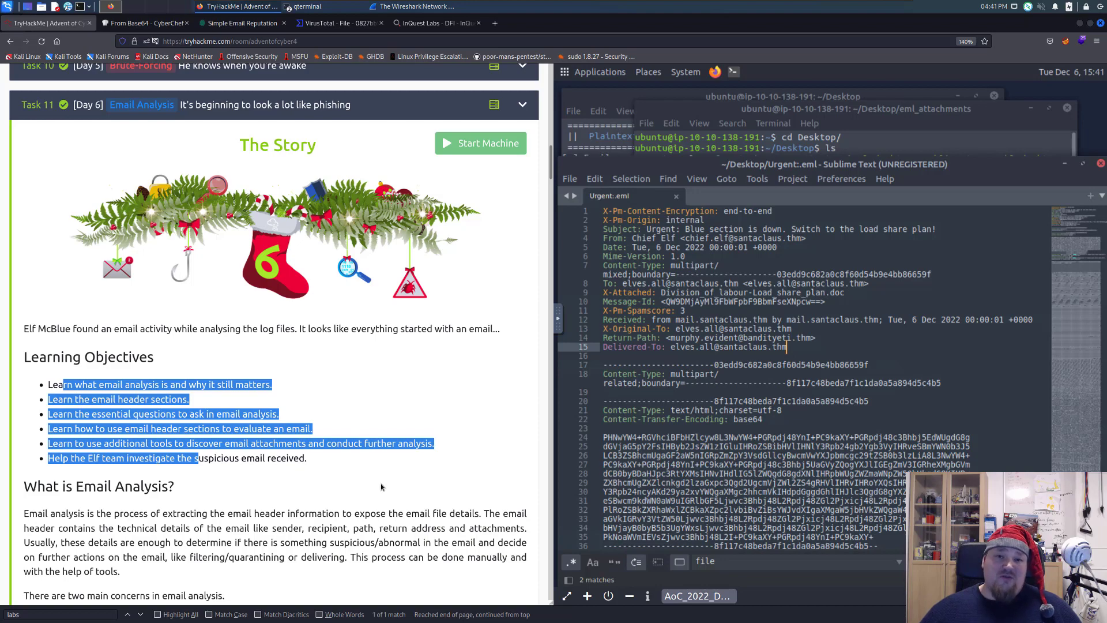
left_click(372, 458)
scroll(372, 459, "down", 3)
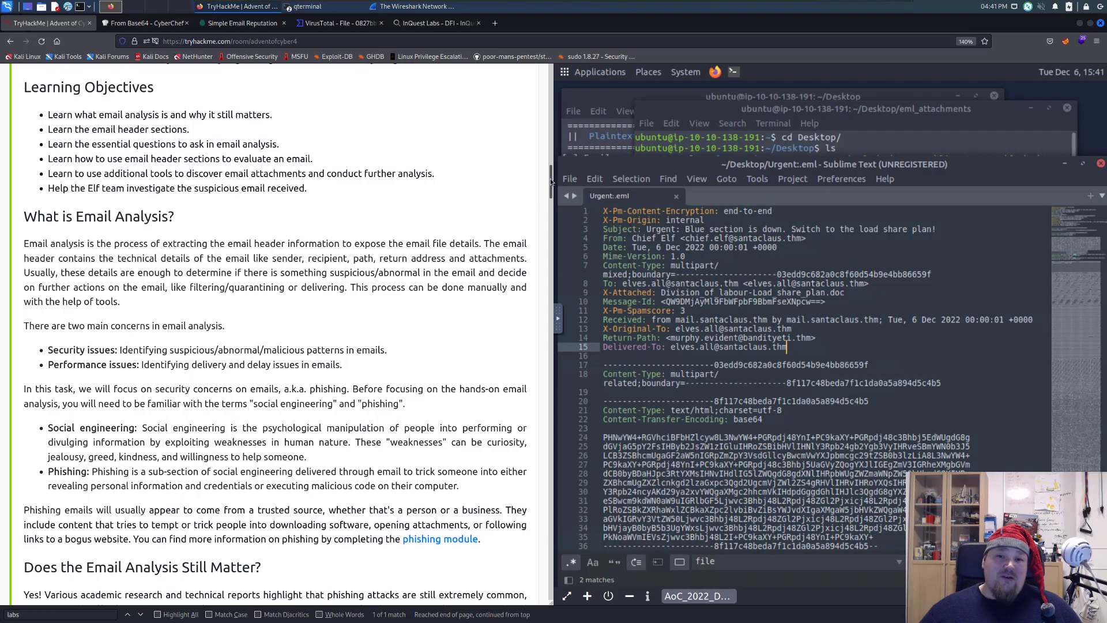
mouse_move(550, 182)
left_mouse_down()
mouse_move(550, 542)
mouse_move(533, 541)
left_mouse_up()
scroll(340, 325, "down", 3)
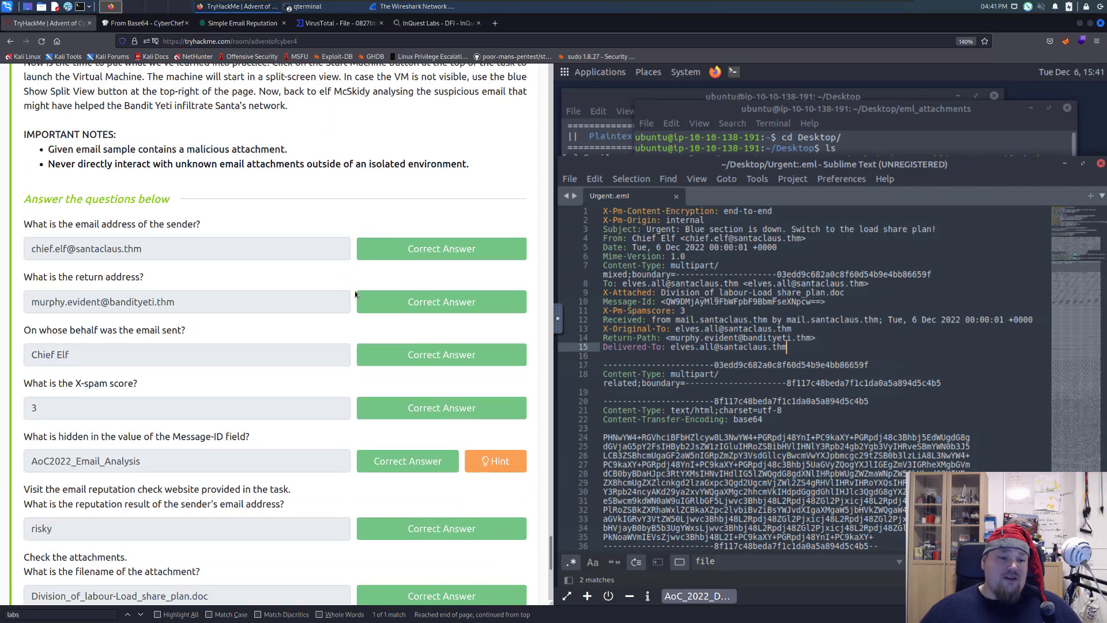
scroll(197, 261, "down", 2)
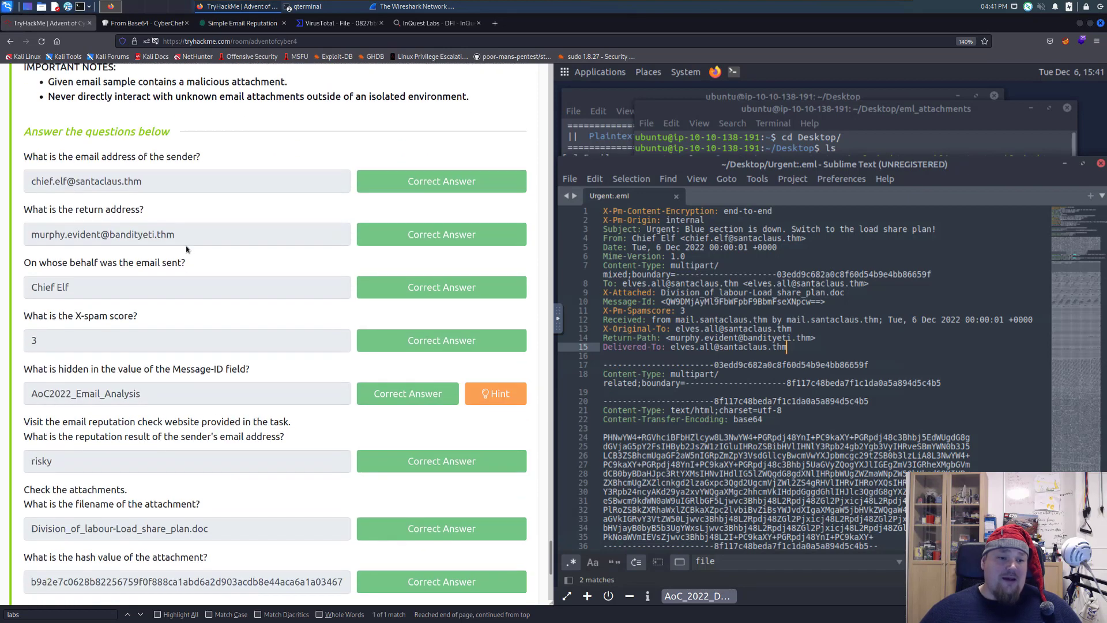
scroll(225, 251, "down", 2)
scroll(240, 245, "up", 1)
scroll(245, 239, "down", 2)
scroll(242, 234, "down", 2)
scroll(243, 233, "up", 2)
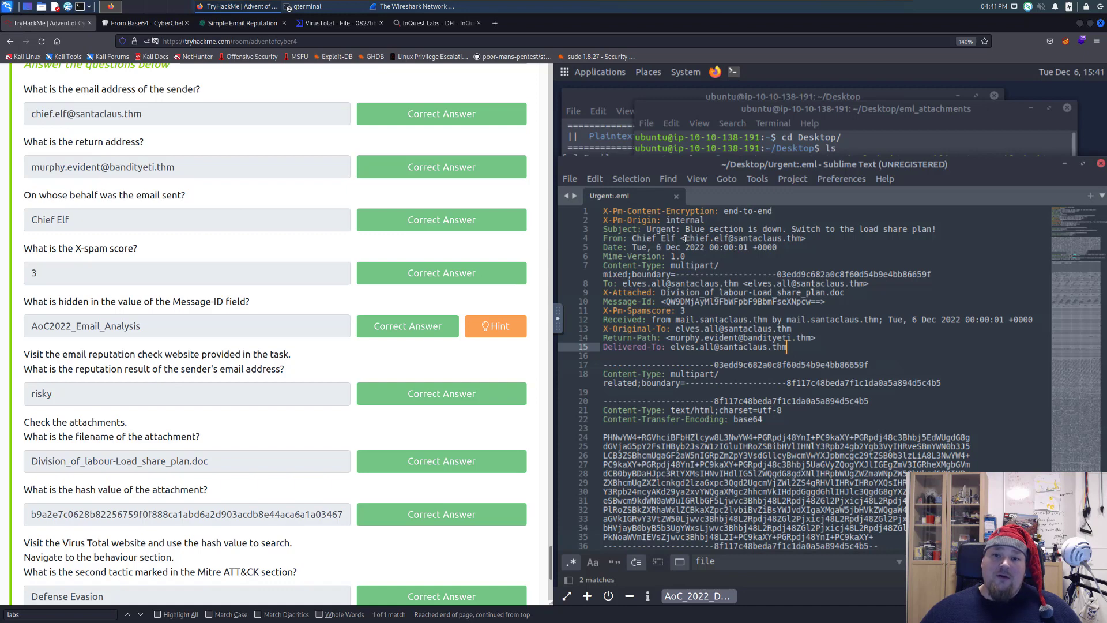
left_click_drag(685, 238, 793, 240)
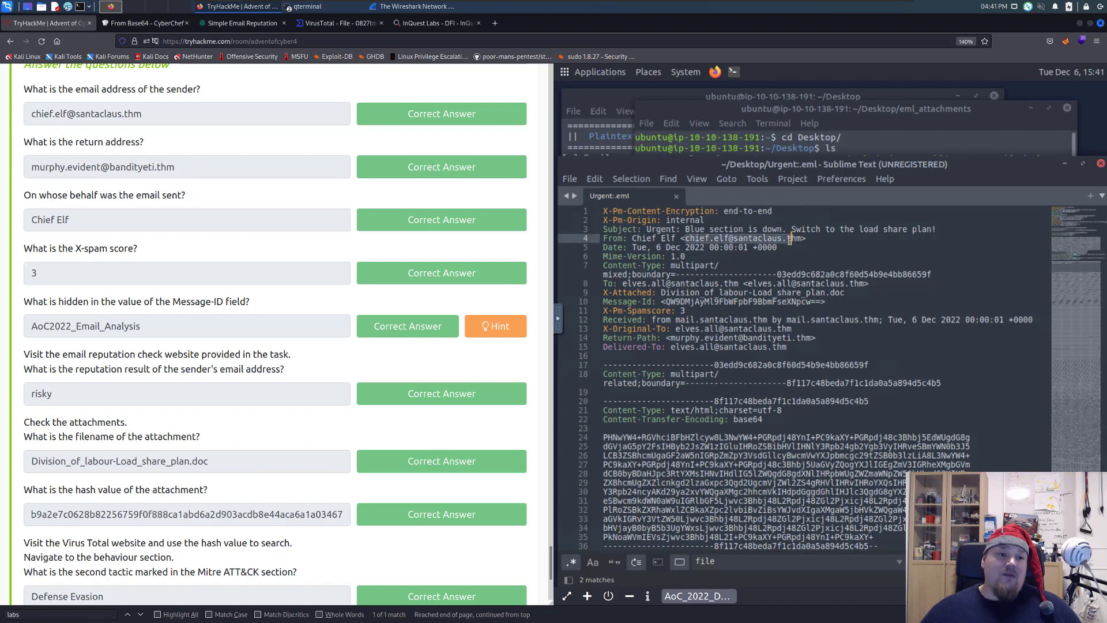
left_click_drag(159, 195, 61, 195)
left_click_drag(676, 238, 645, 237)
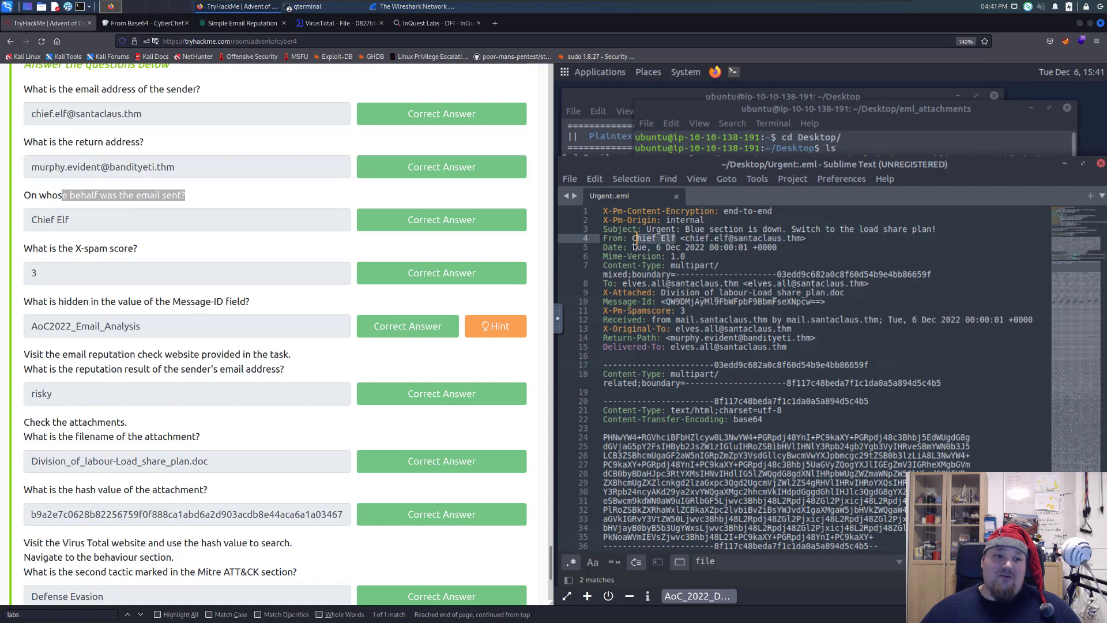
Match the Return-Path header to the return-address answer and note the X-Pm-Spamscore value.
left_click_drag(178, 167, 49, 167)
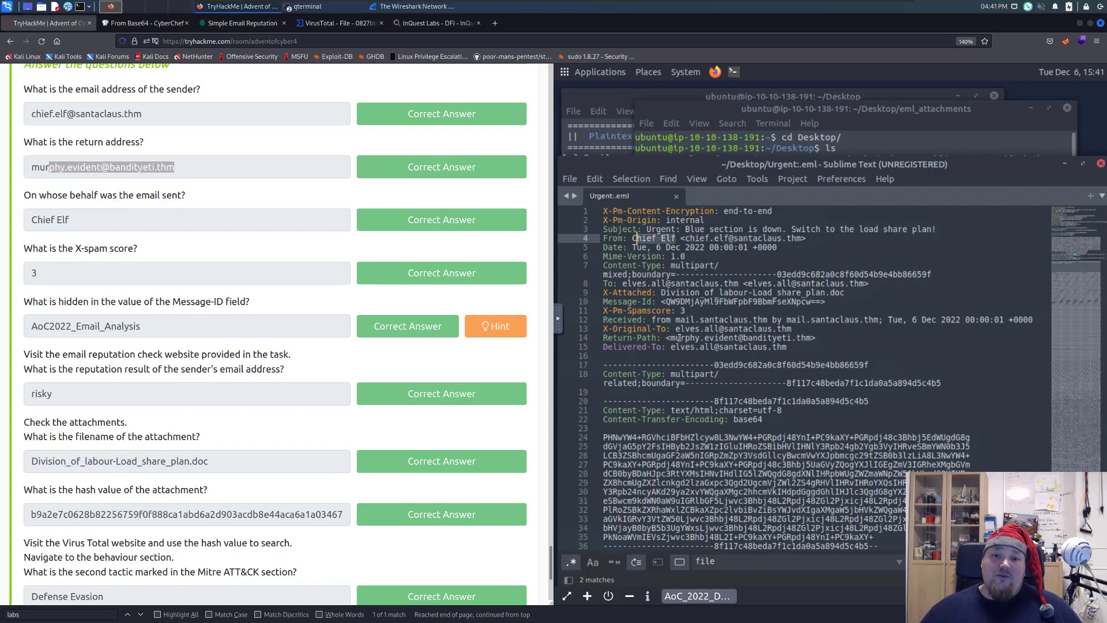
left_click_drag(672, 339, 819, 338)
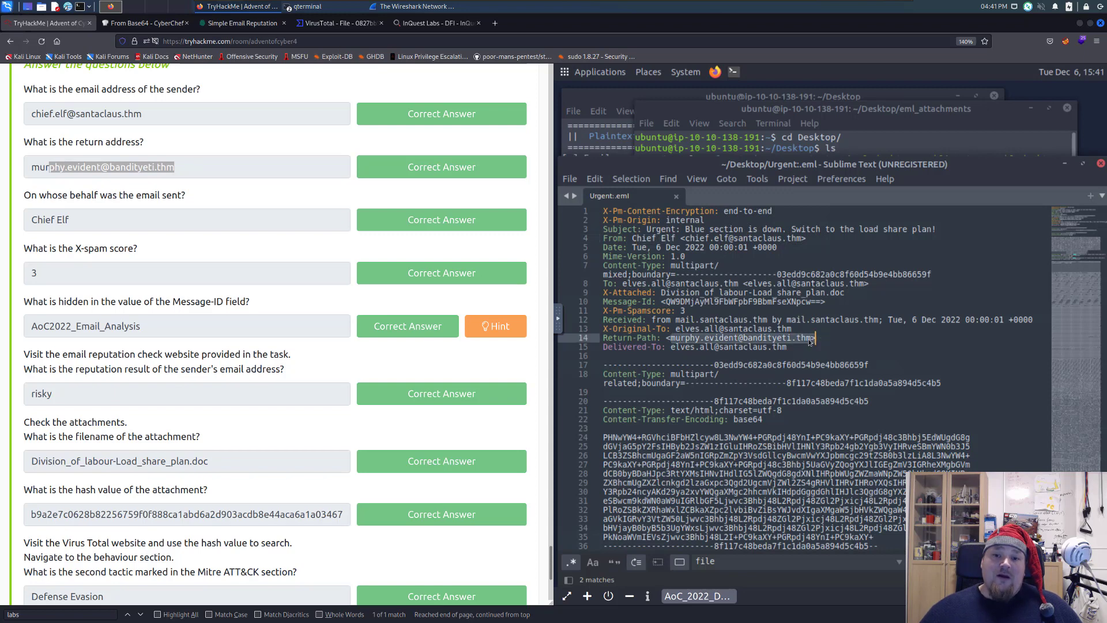
left_click_drag(603, 311, 685, 310)
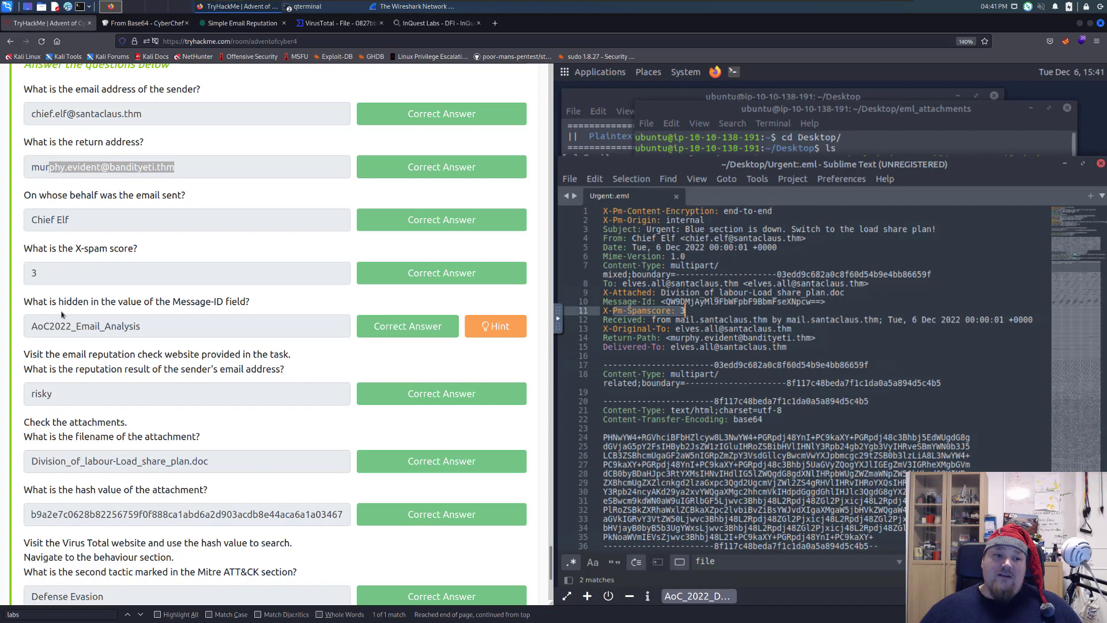
left_click(21, 303)
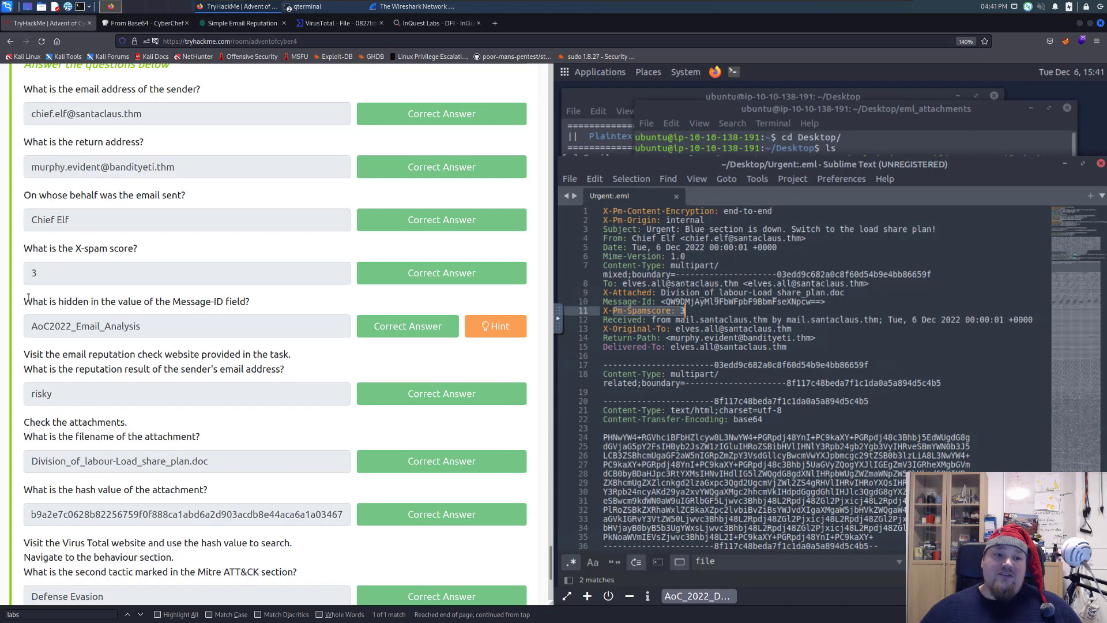
Copy the encoded Message-Id value and check its Base64 decoding in CyberChef.
left_click_drag(31, 301, 216, 301)
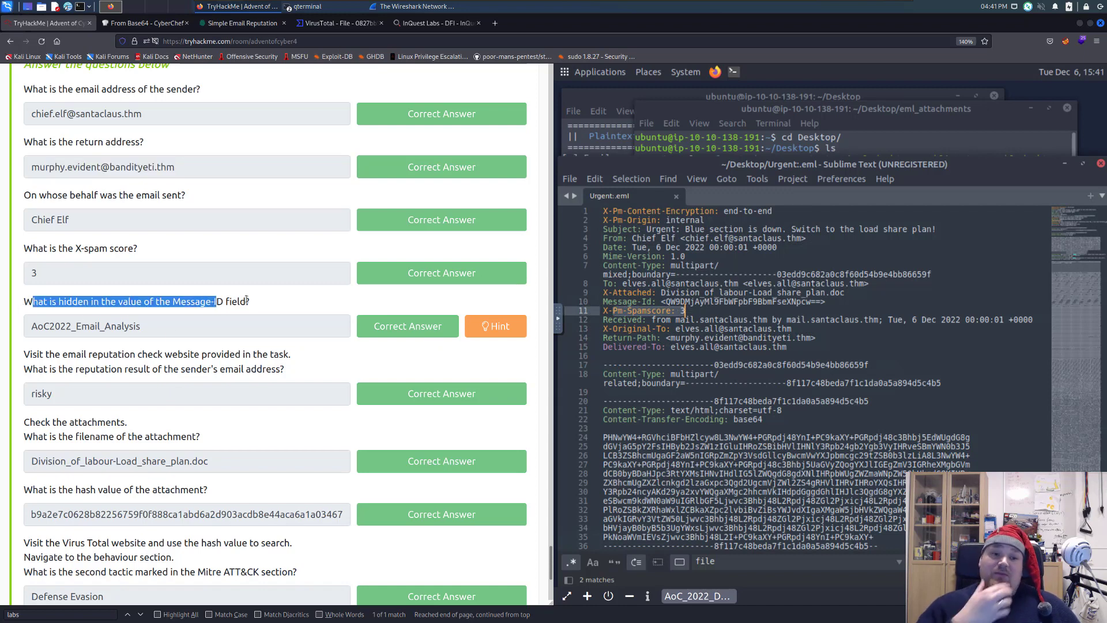
left_click(675, 298)
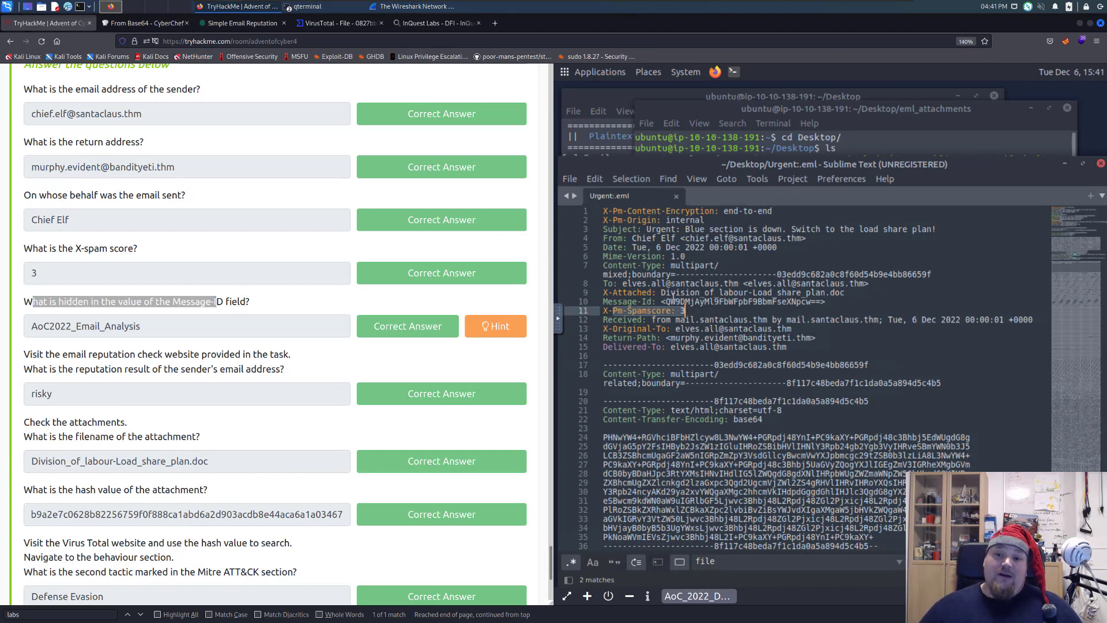
left_click(667, 301)
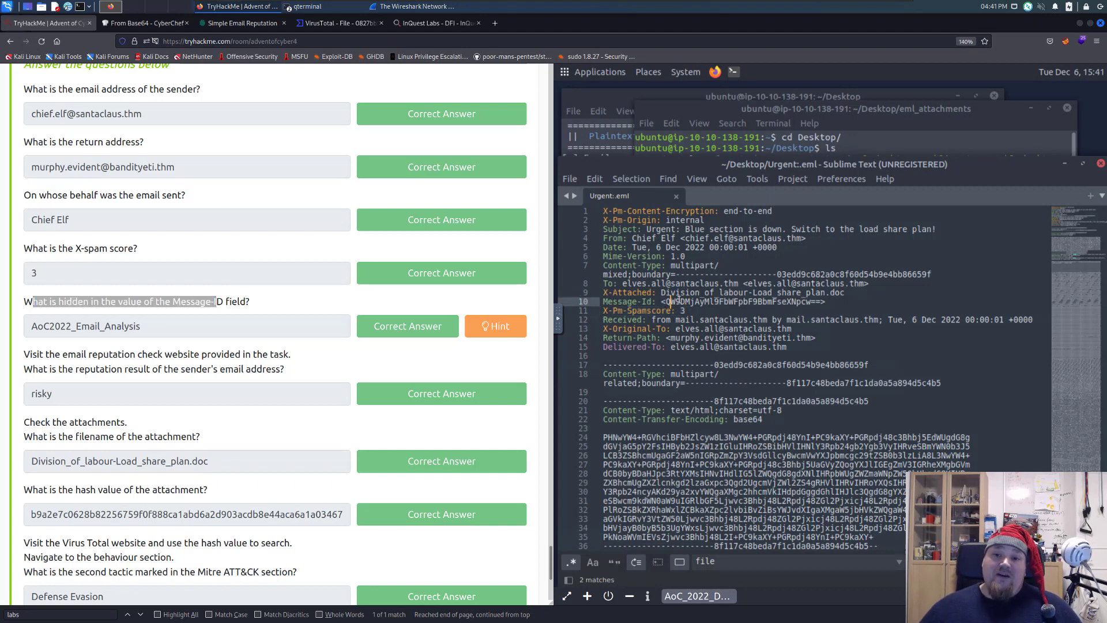
left_click_drag(666, 301, 822, 303)
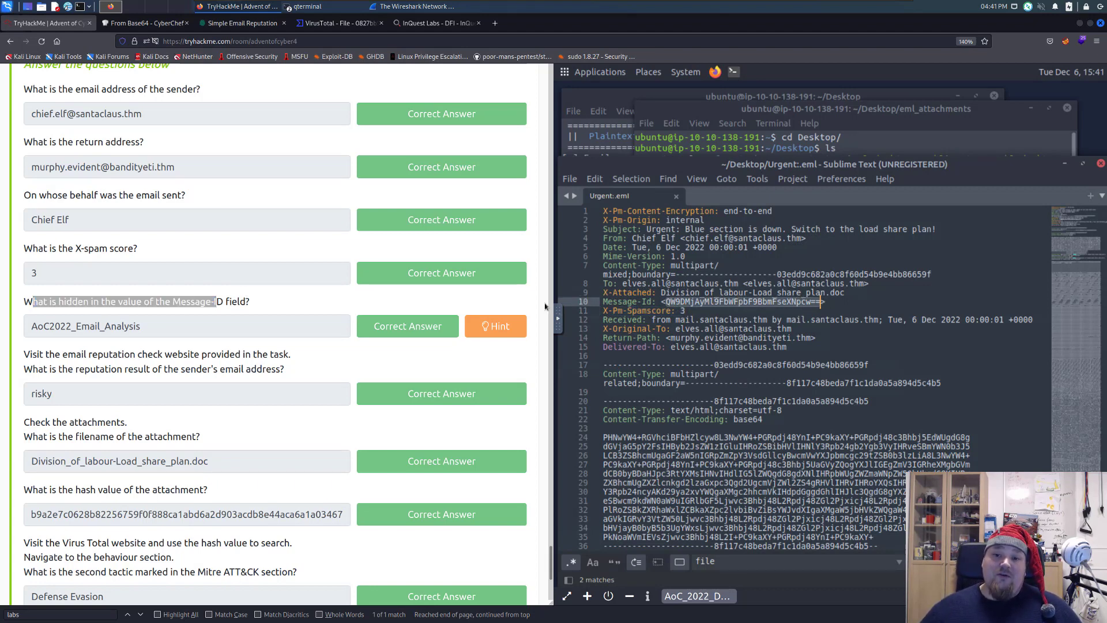
right_click(704, 305)
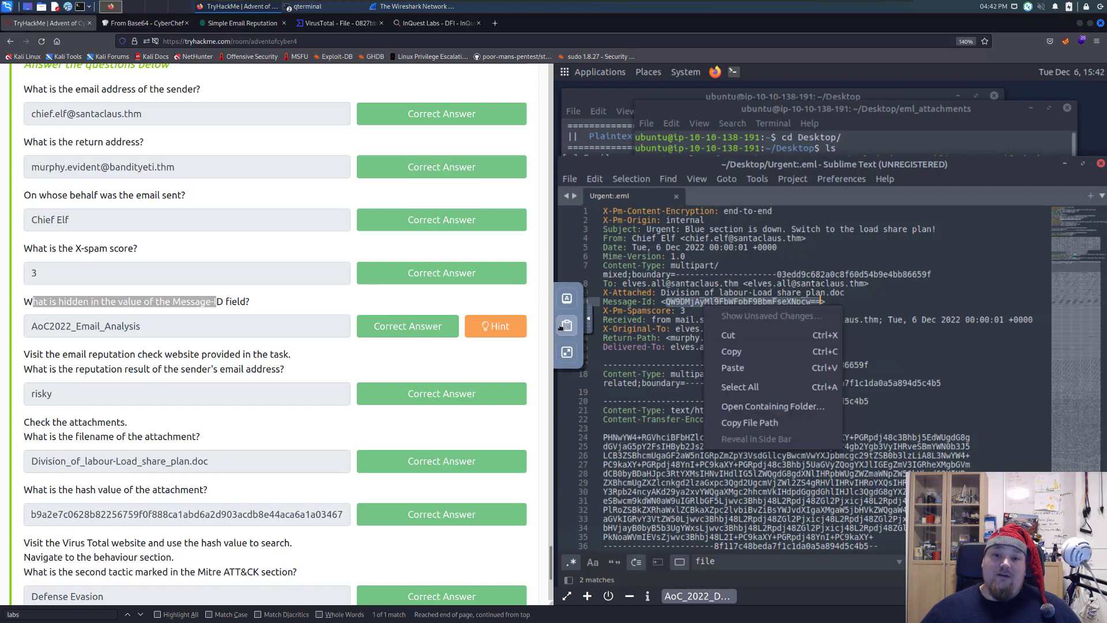
left_click(573, 327)
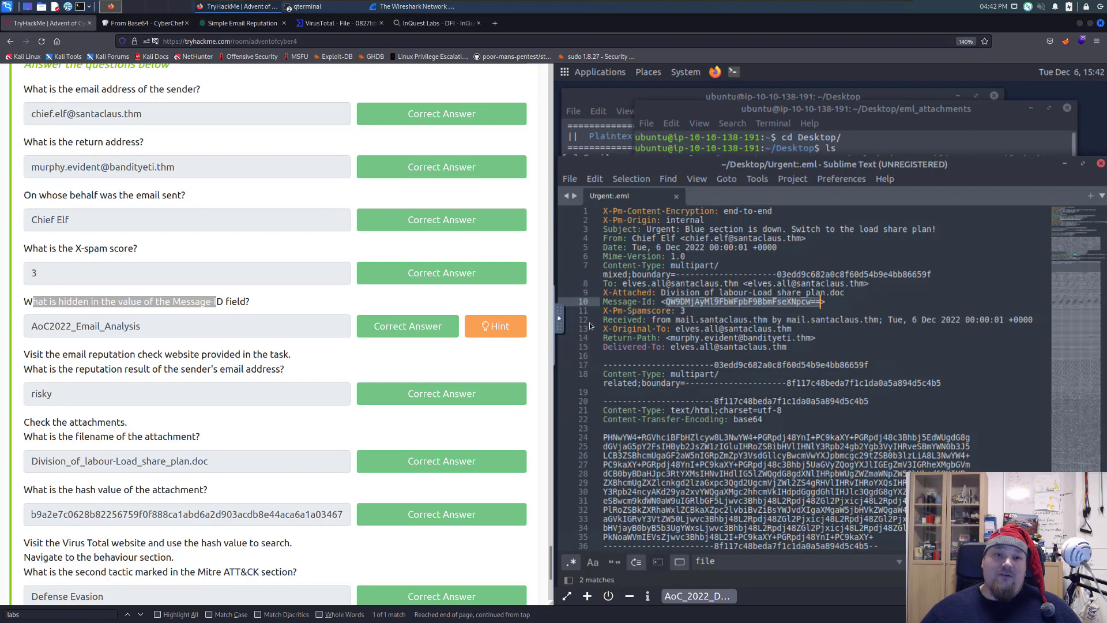
left_click(143, 23)
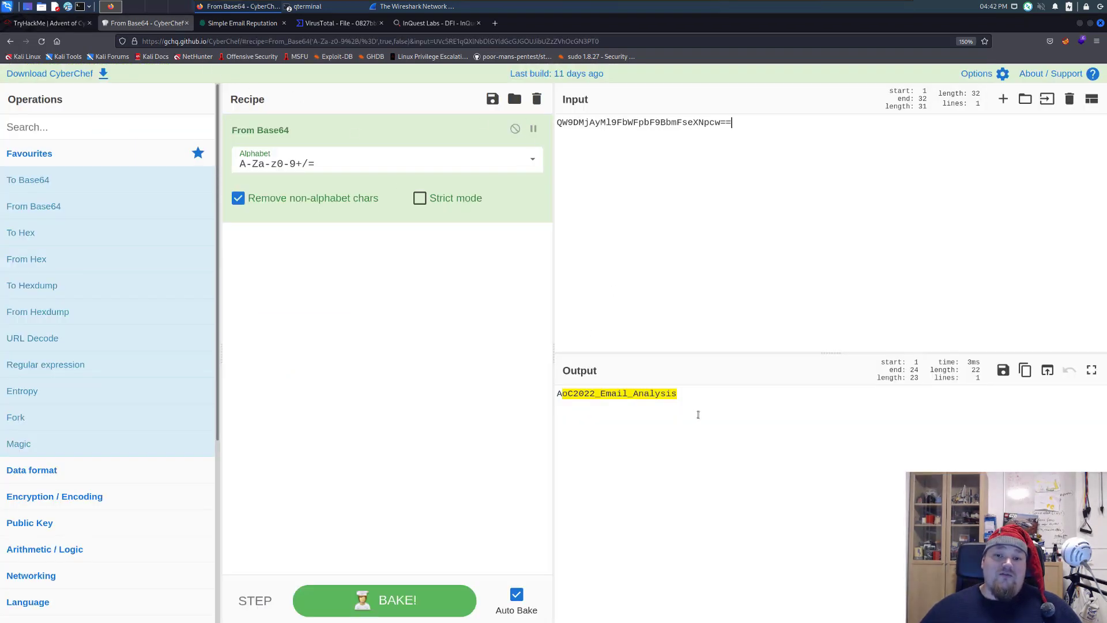
left_click(48, 22)
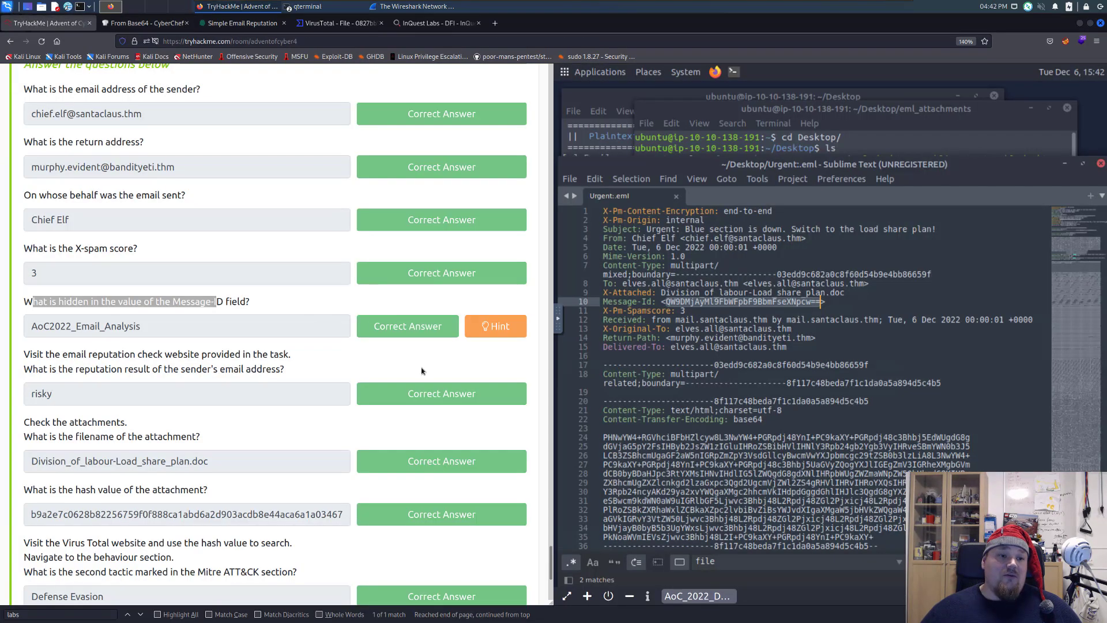
scroll(154, 362, "down", 2)
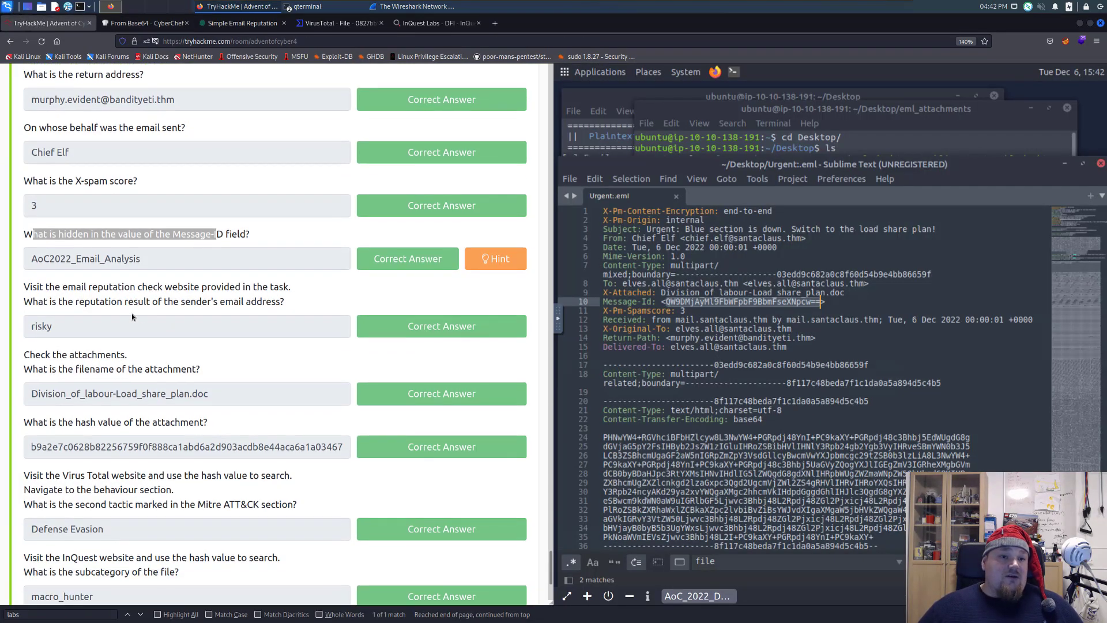
Check the sender's reputation results, noting the RISKY verdict for the reputation question.
left_click_drag(25, 286, 85, 301)
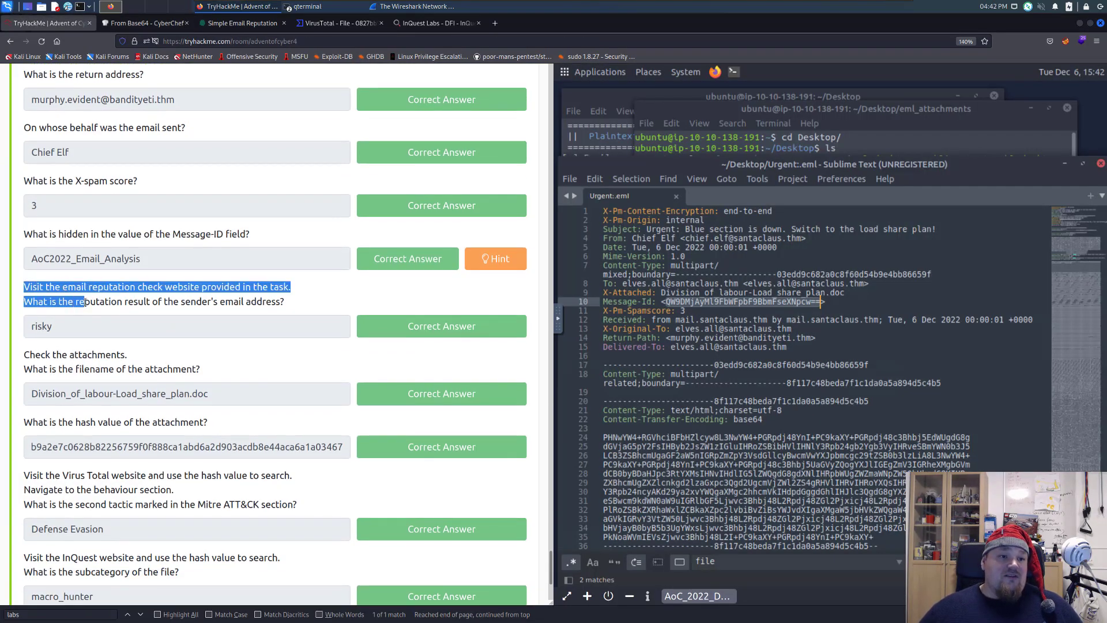
scroll(191, 212, "up", 2)
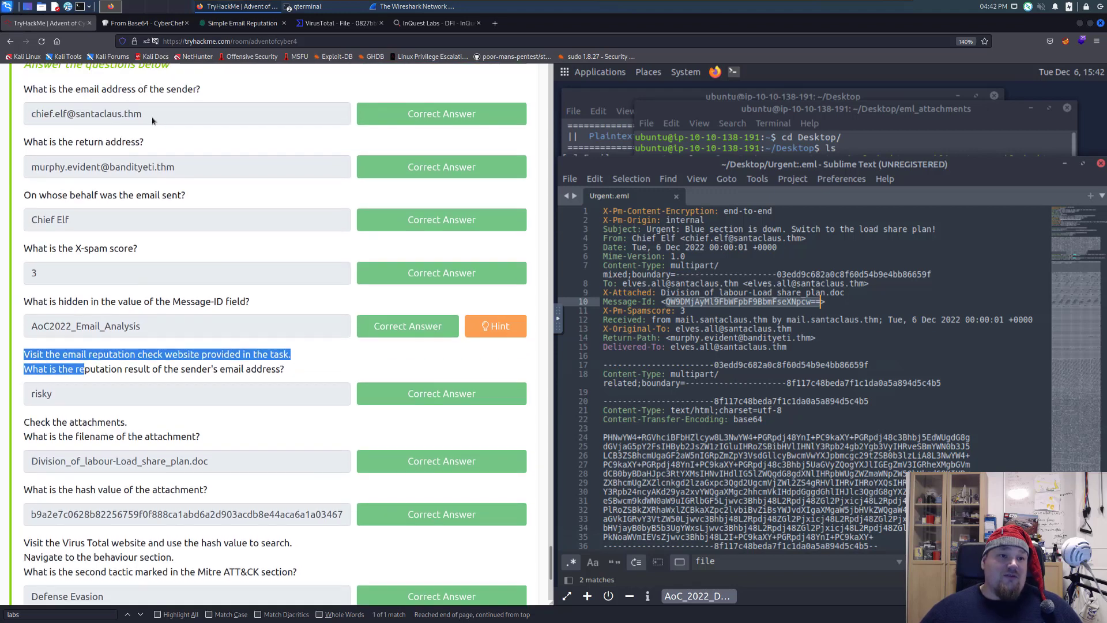
scroll(167, 116, "up", 2)
left_click_drag(142, 184, 32, 183)
scroll(174, 260, "down", 2)
scroll(179, 396, "down", 3)
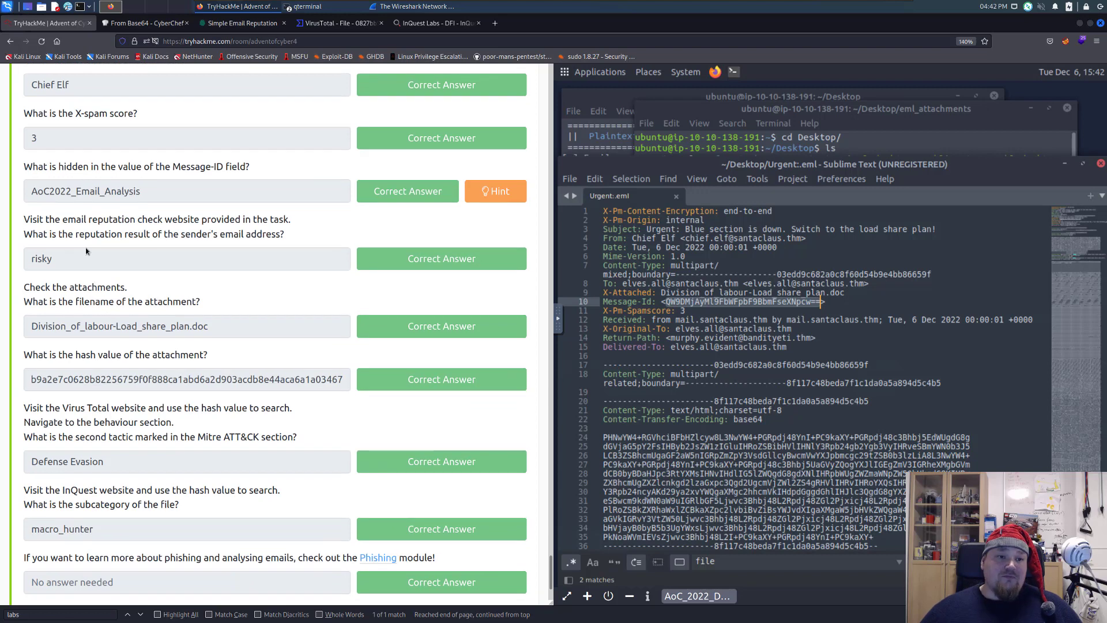
left_click(242, 22)
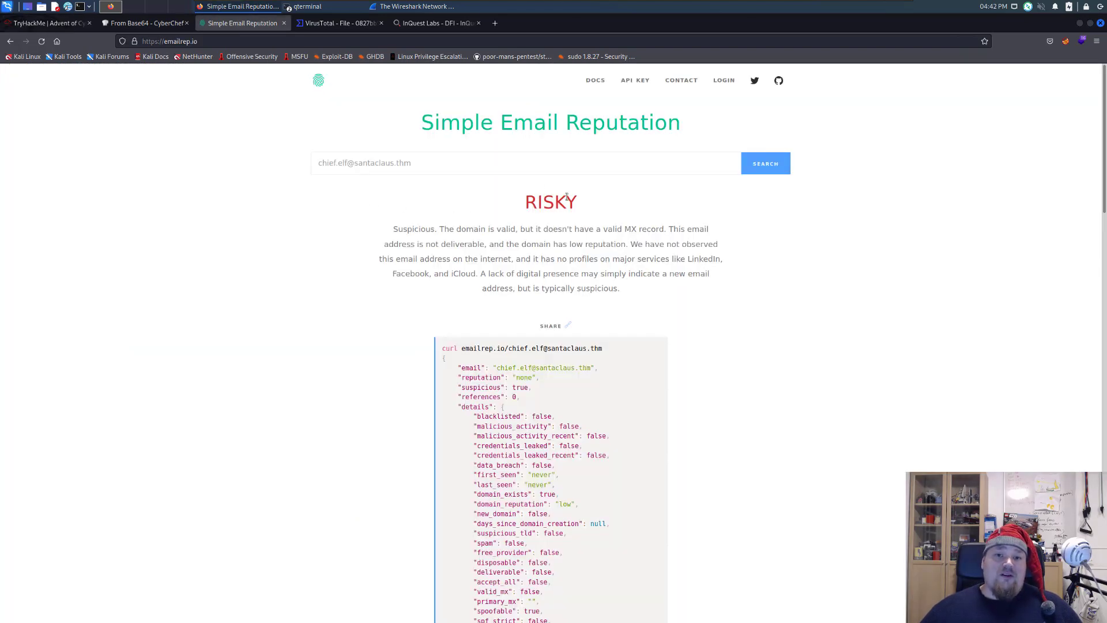
double_click(535, 205)
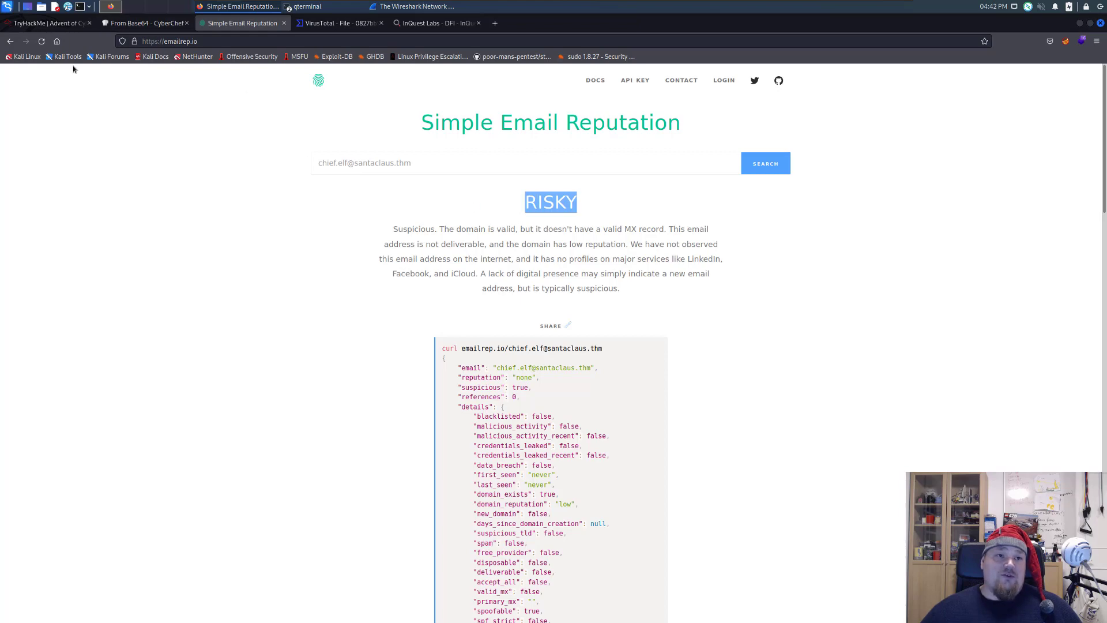
left_click(52, 23)
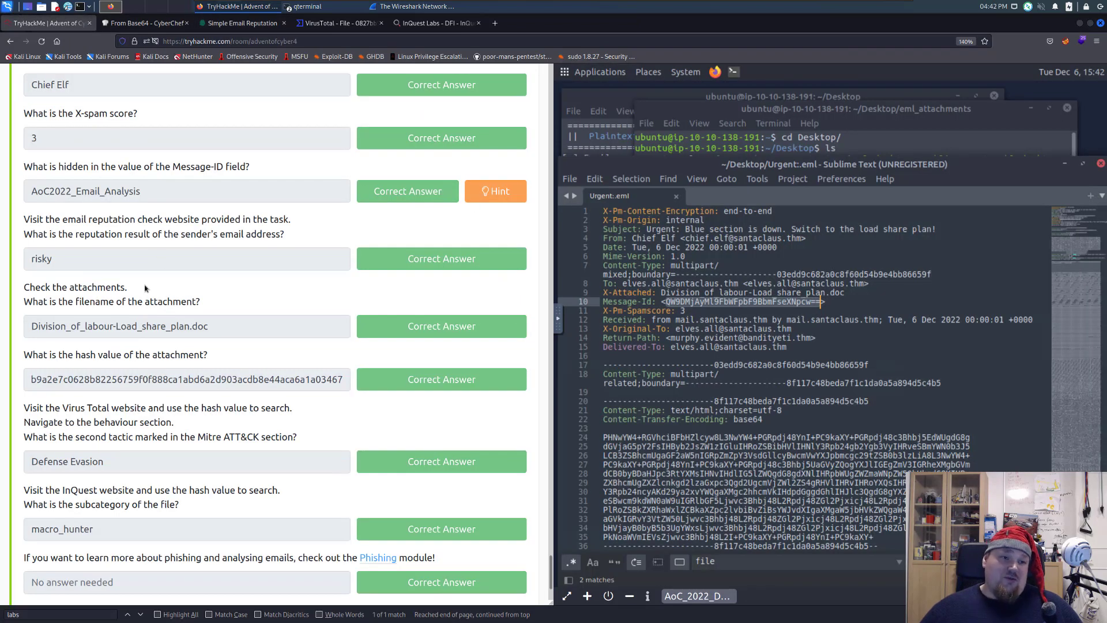
scroll(147, 297, "down", 2)
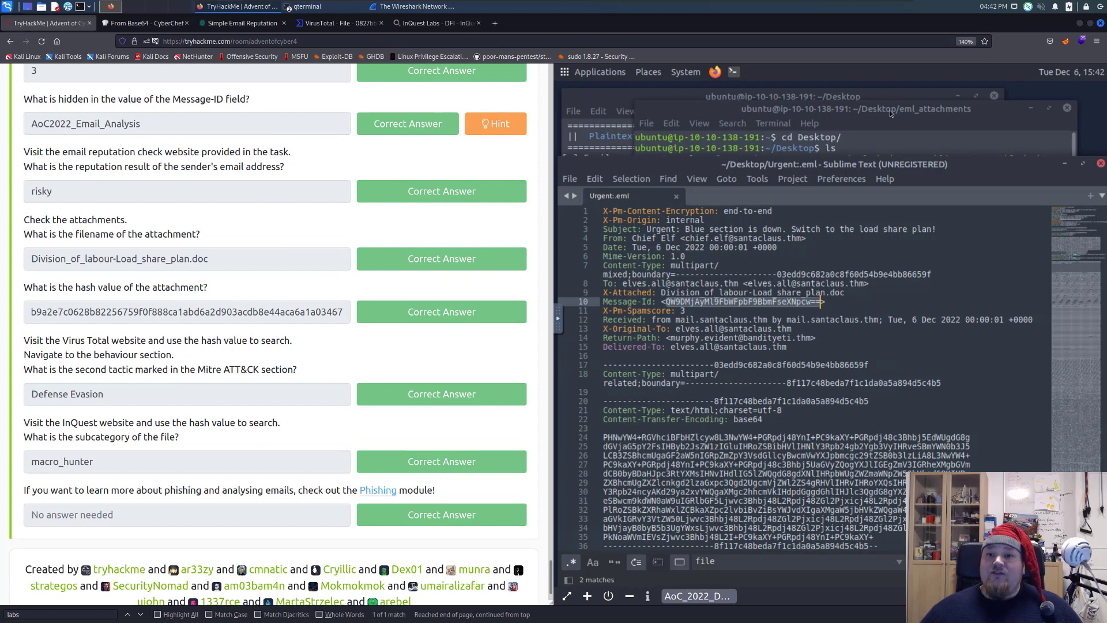
Clear the Desktop terminal and recall the emlAnalyzer command with header, html, text and extract-all options on Urgent:.eml.
left_click(943, 110)
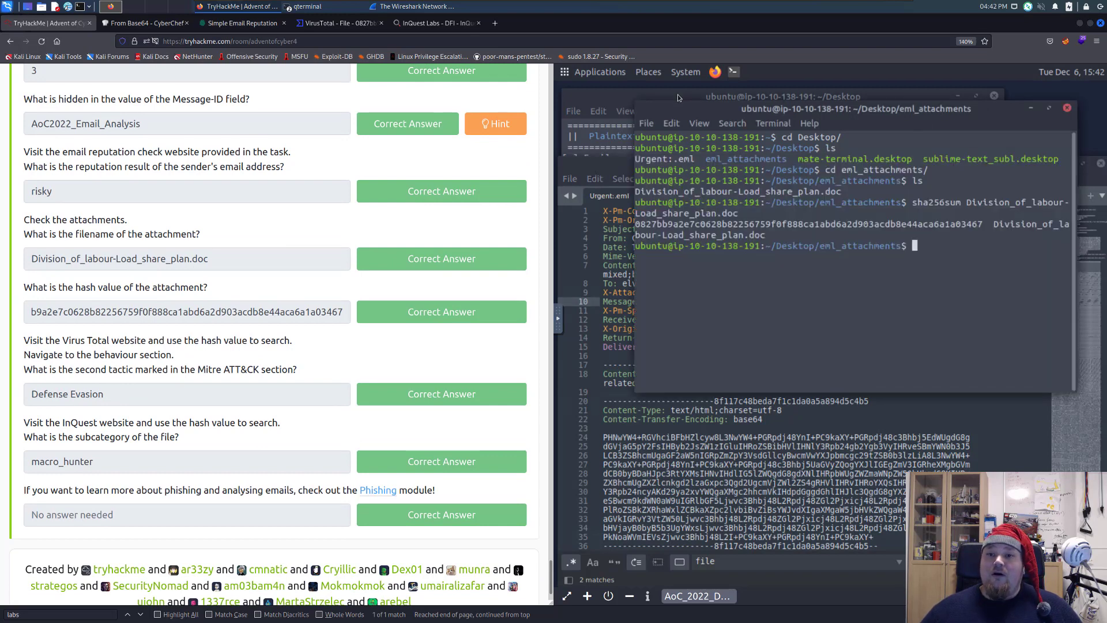
left_click(603, 98)
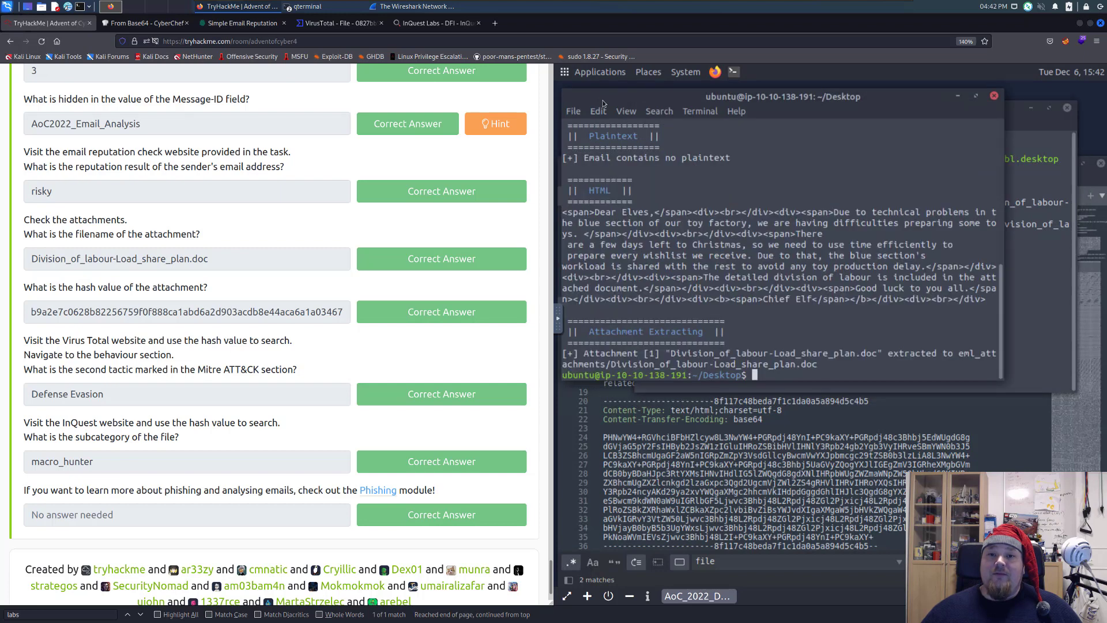
type("clear")
key("Return")
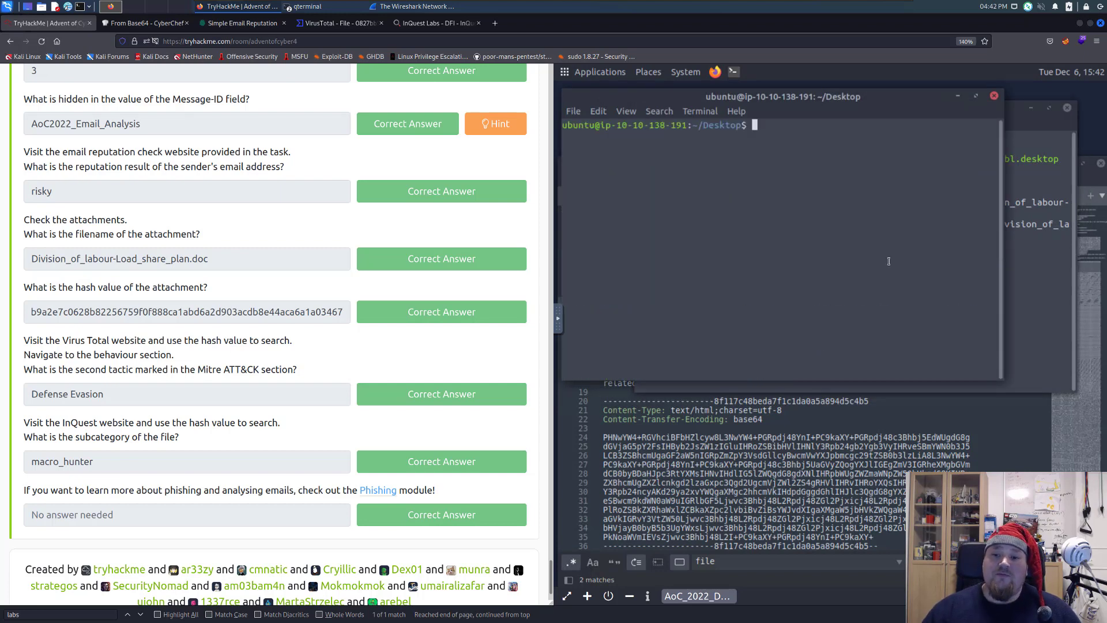
key("Up")
key("Up")
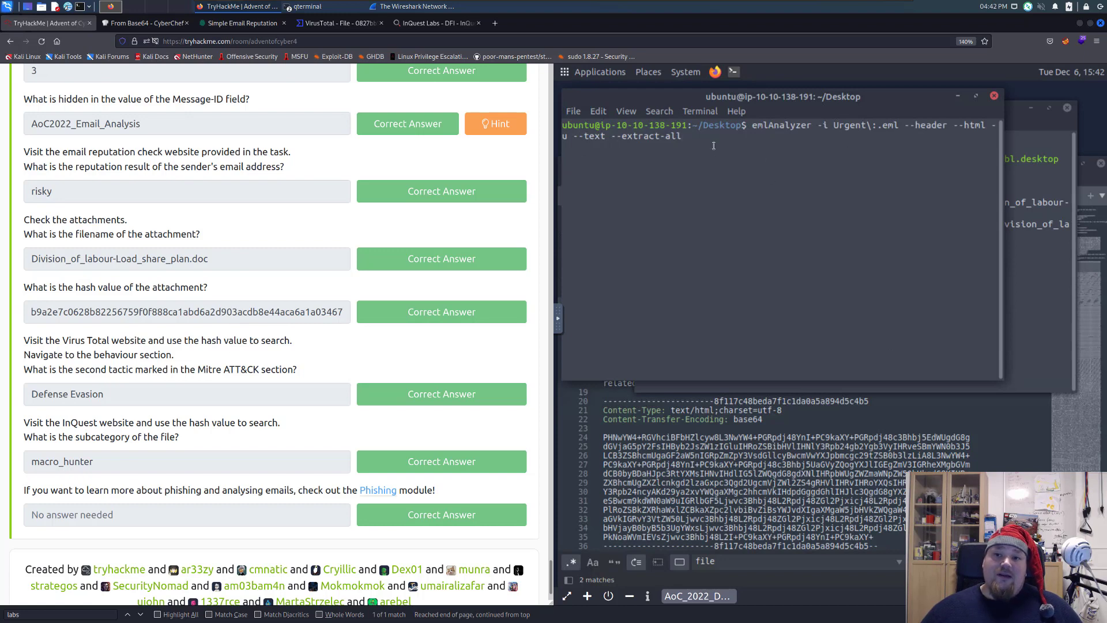
double_click(727, 127)
mouse_move(751, 126)
left_mouse_down()
mouse_move(891, 126)
mouse_move(833, 124)
left_mouse_up()
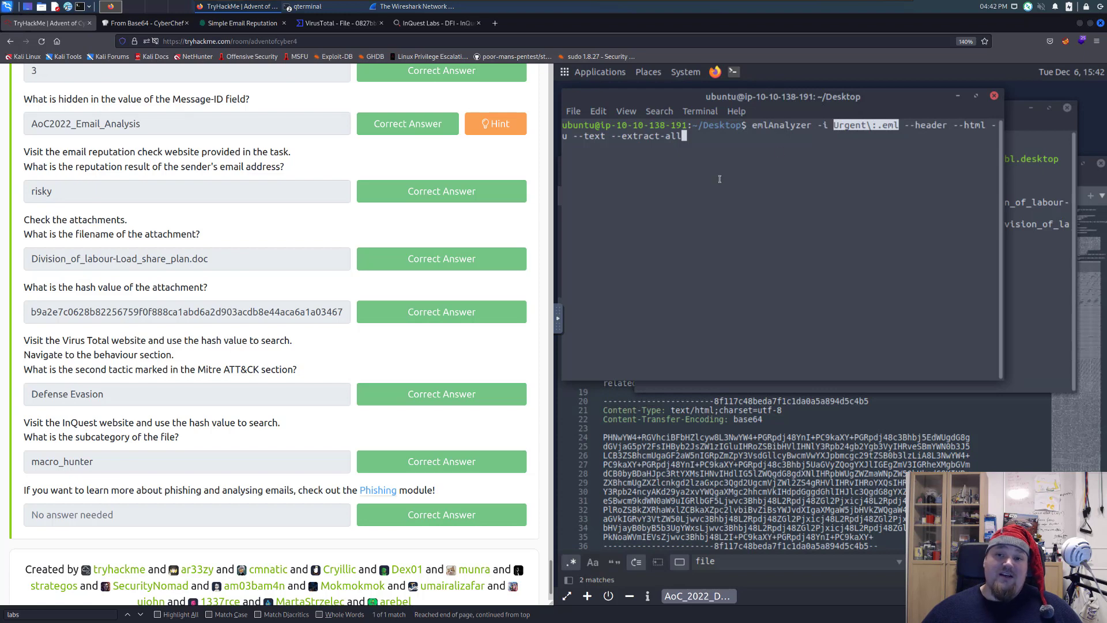
left_click(700, 140)
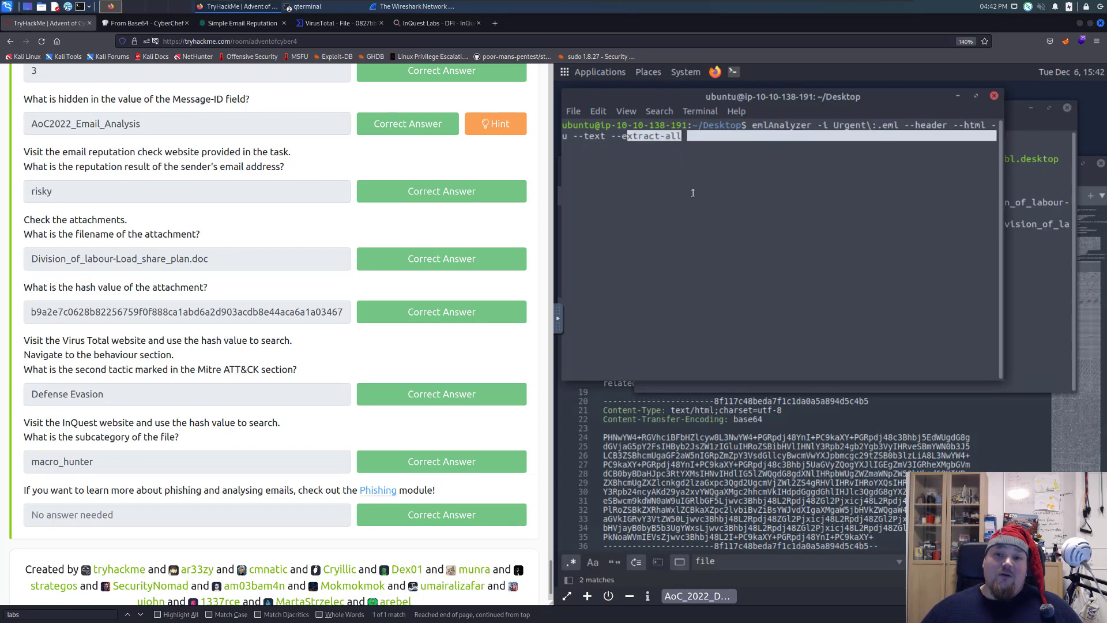
left_click_drag(667, 98, 770, 101)
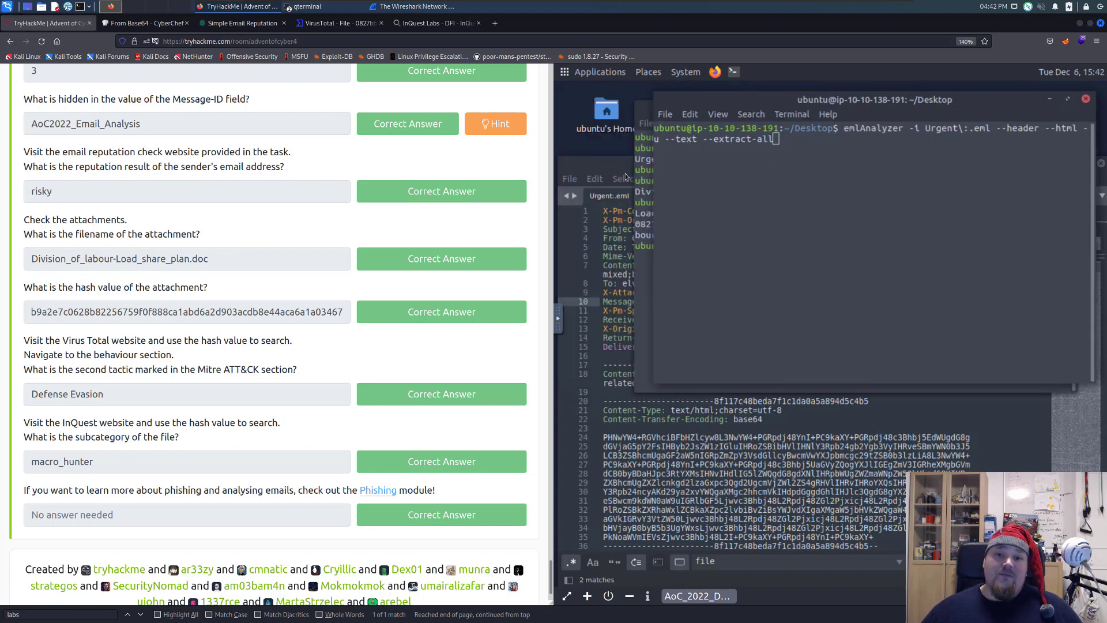
key("Return")
left_click_drag(692, 164, 791, 165)
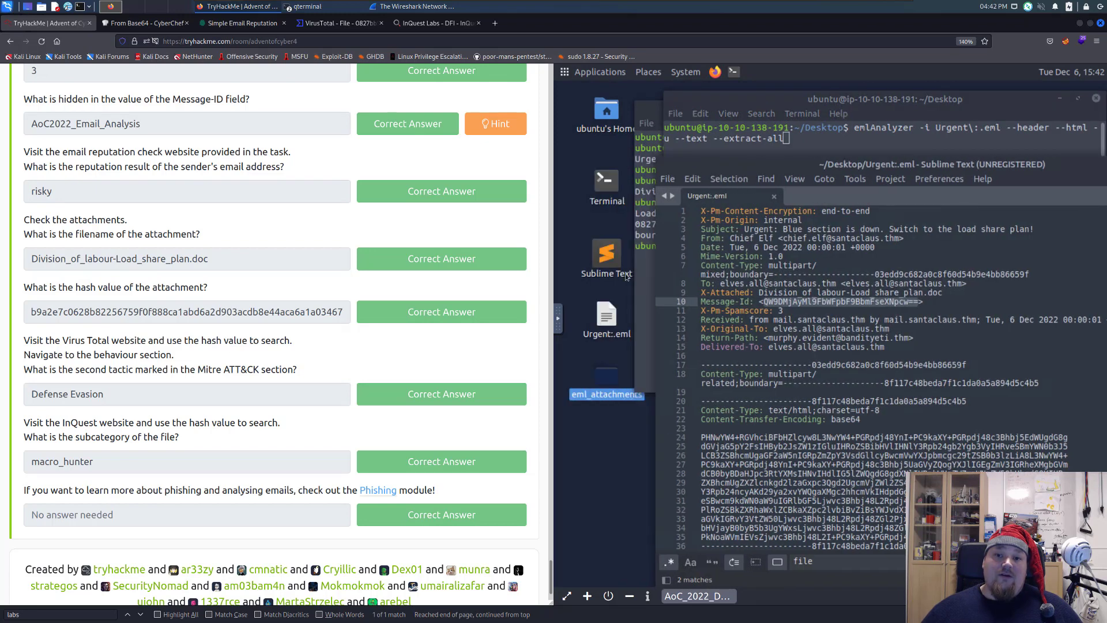
left_click(605, 381)
double_click(606, 380)
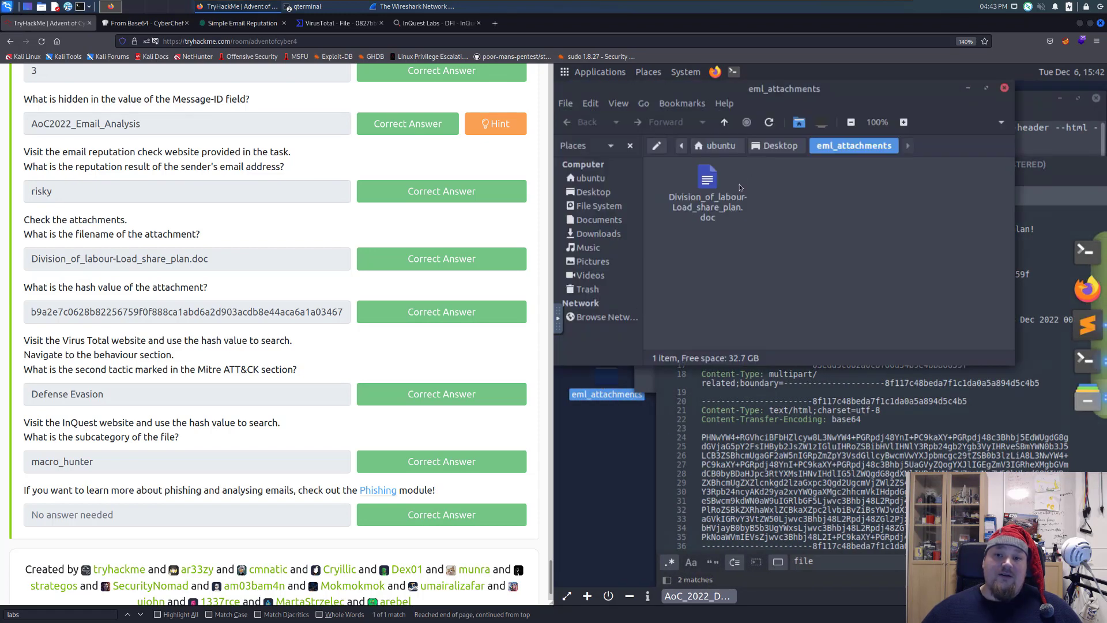
left_click(709, 180)
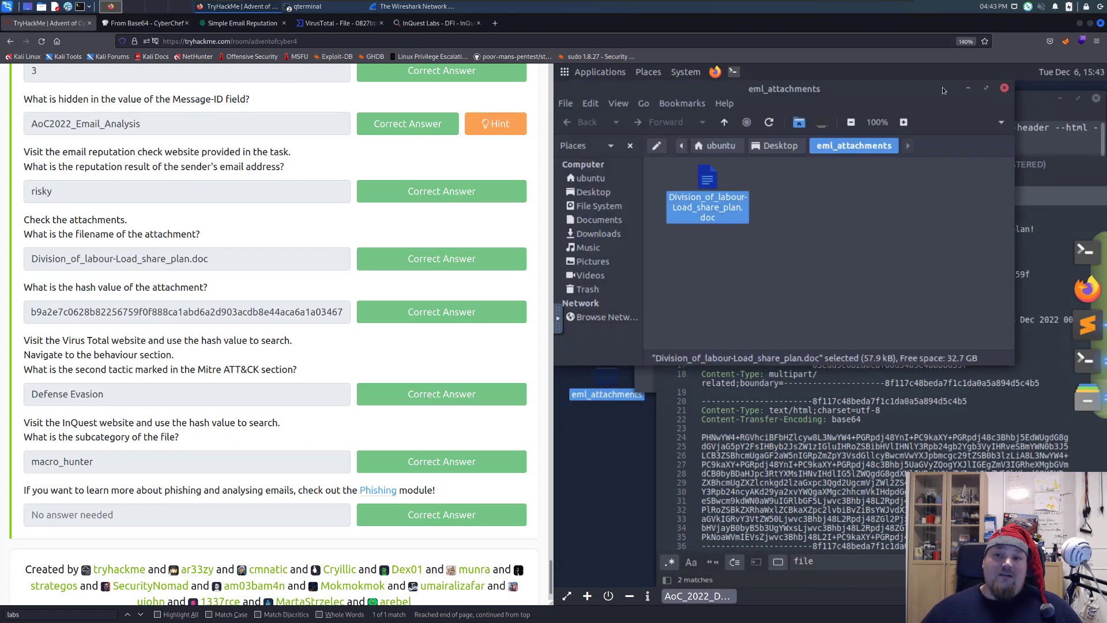
left_click(1003, 88)
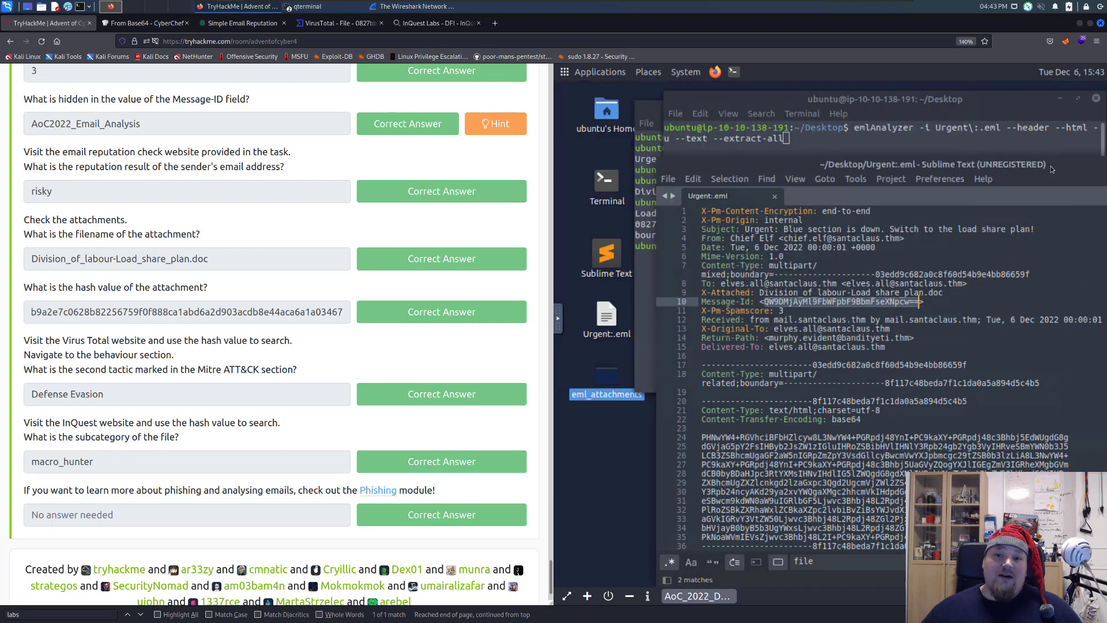
left_click_drag(778, 164, 718, 164)
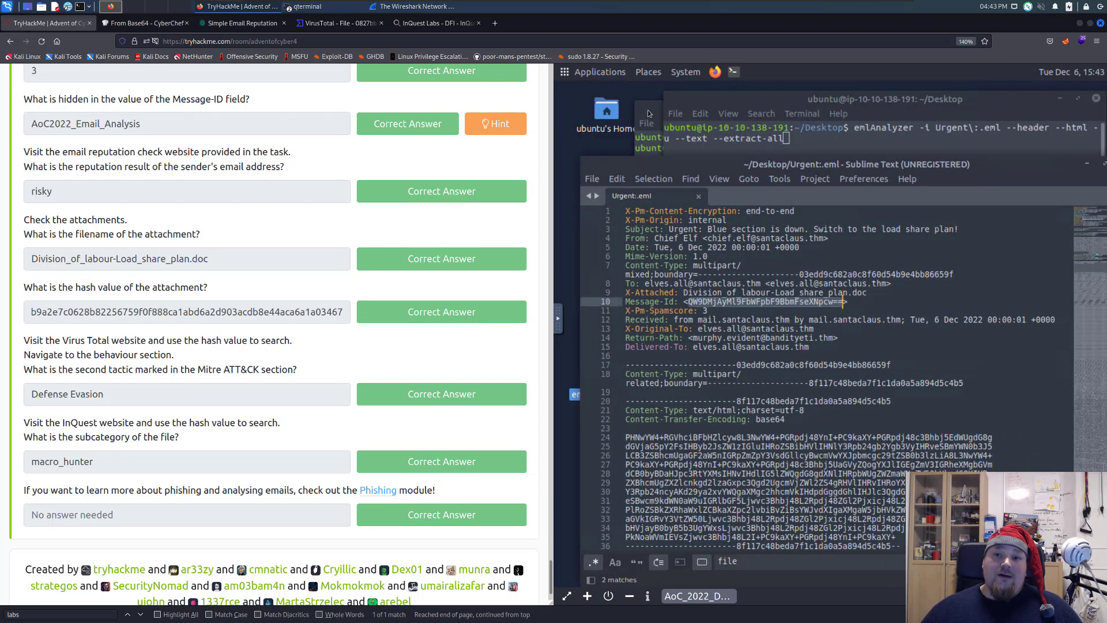
Raise the eml_attachments terminal and highlight the sha256sum hash, then the Defense Evasion answer.
left_click(649, 114)
left_click_drag(849, 109, 827, 109)
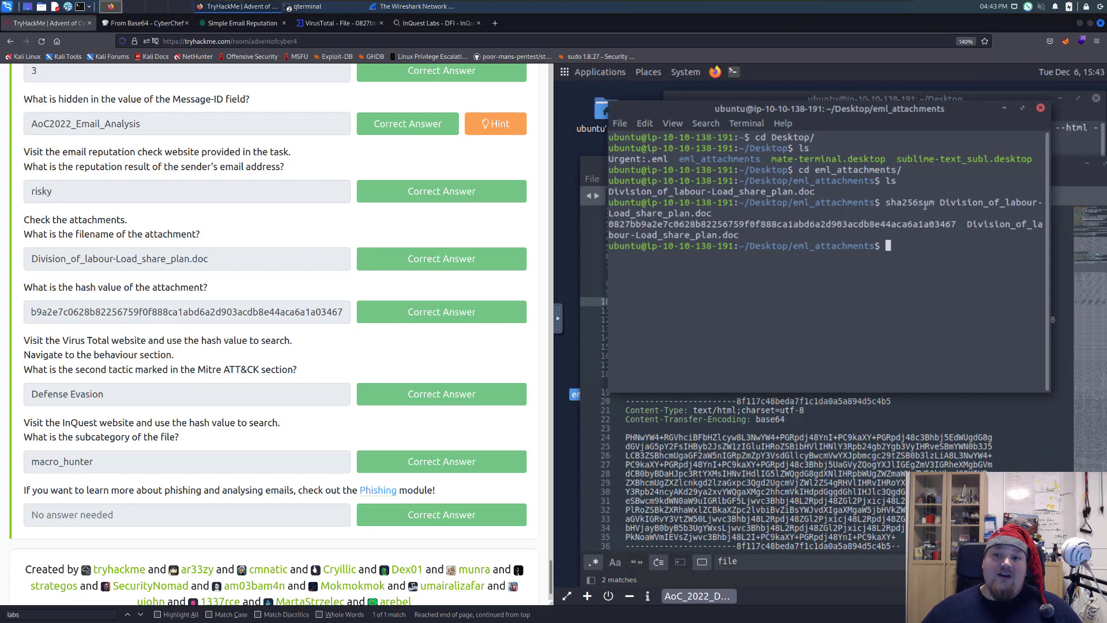
mouse_move(884, 203)
left_mouse_down()
mouse_move(949, 205)
mouse_move(710, 214)
left_mouse_up()
double_click(714, 226)
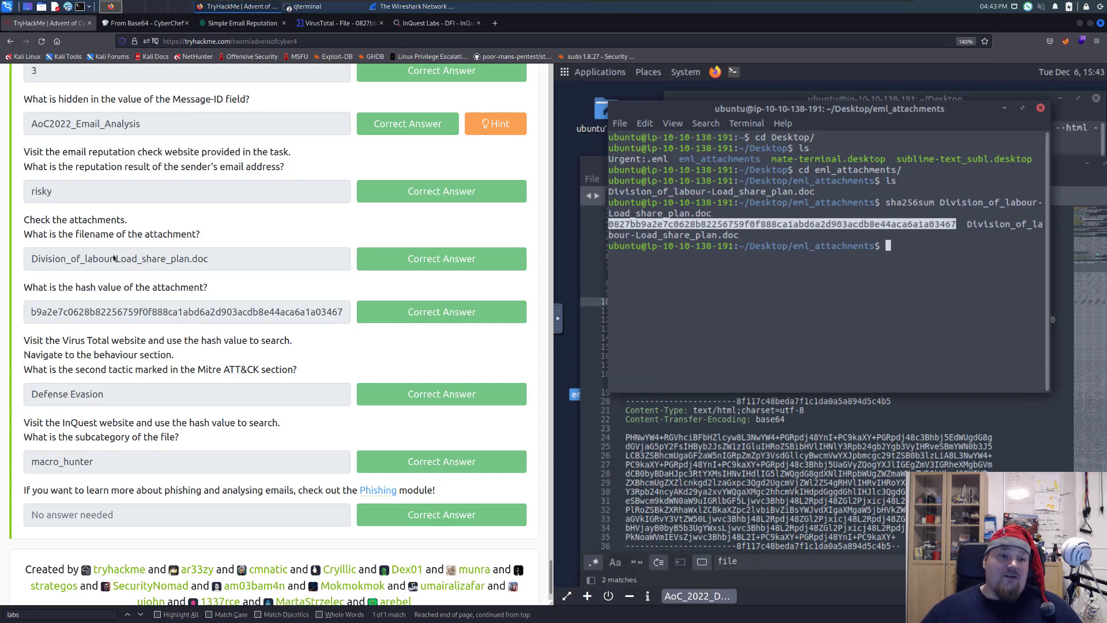
scroll(128, 321, "down", 1)
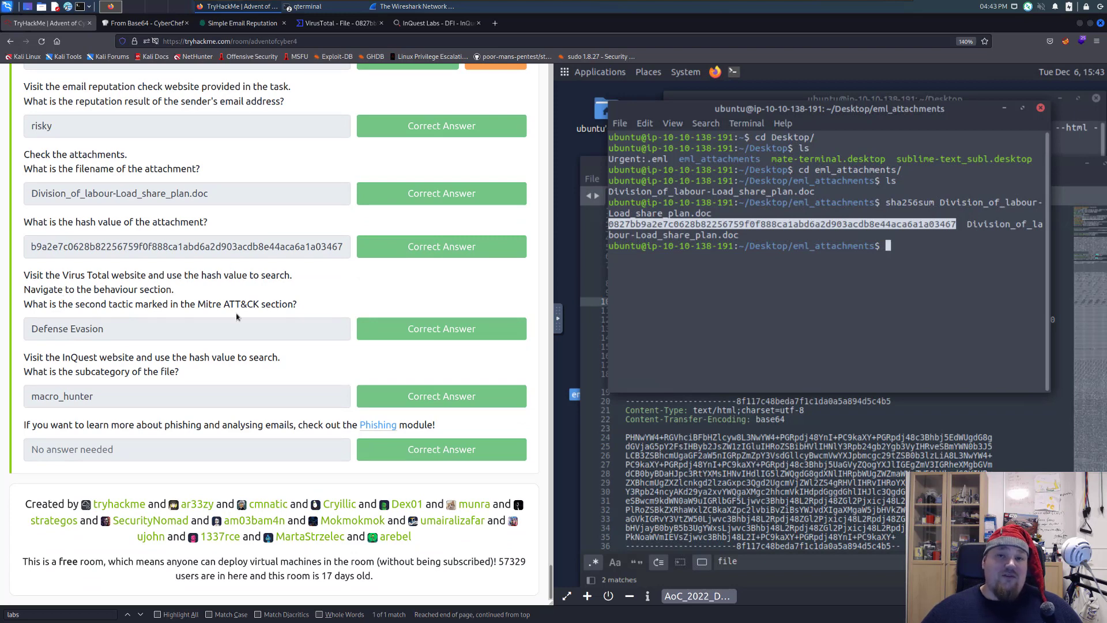
left_click_drag(113, 329, 31, 329)
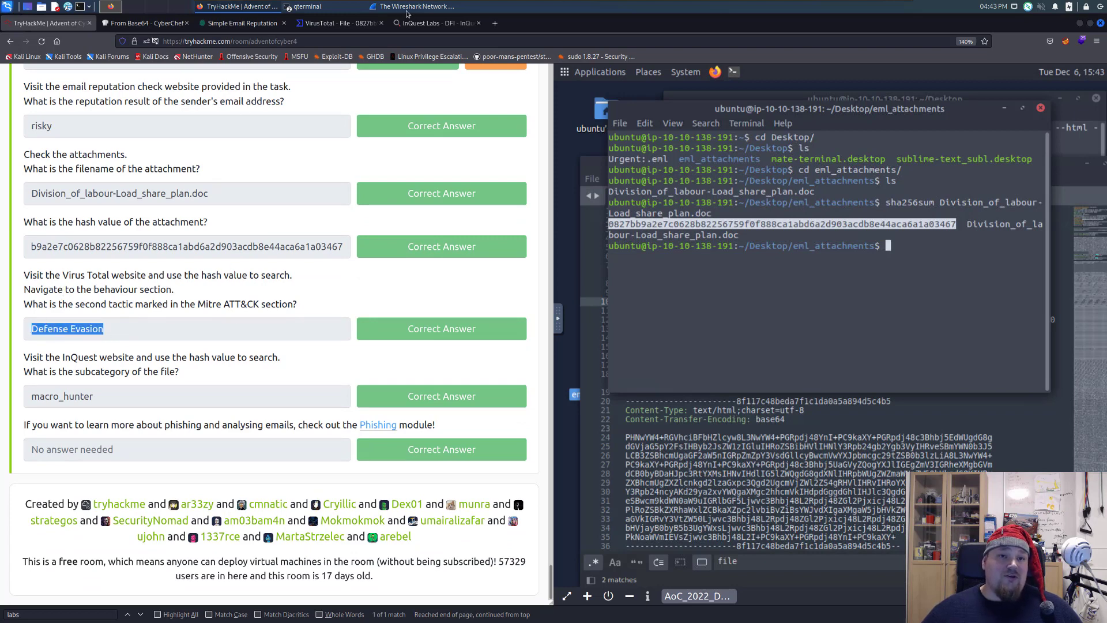
View the VirusTotal behaviour report and the Defense Evasion MITRE ATT&CK tactic description.
left_click(327, 24)
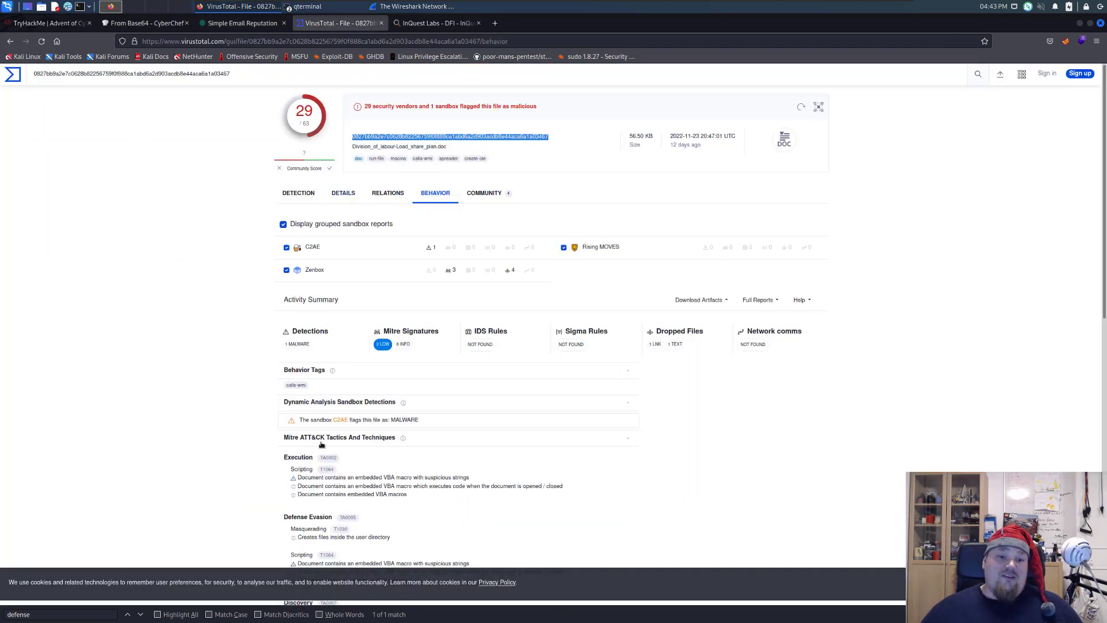
left_click(312, 516)
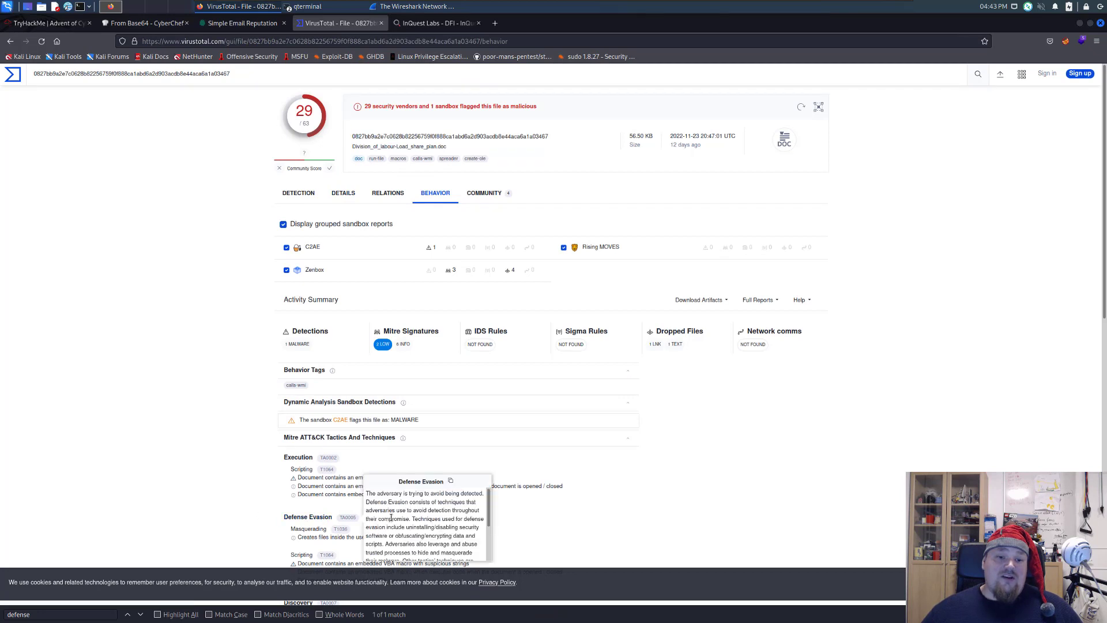
left_click(165, 439)
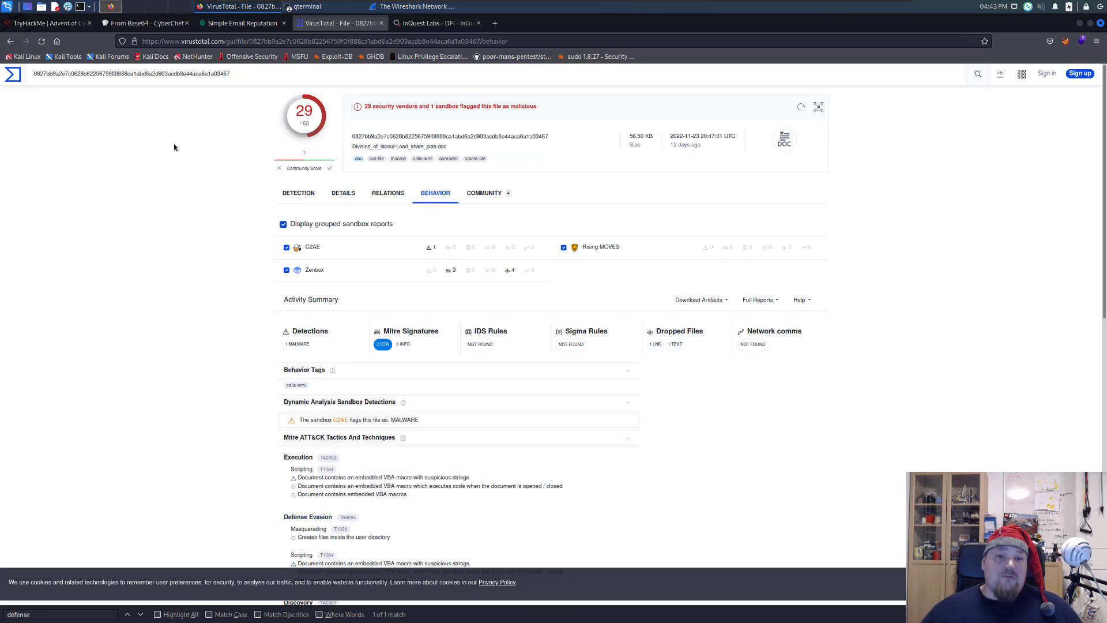
Return to the TryHackMe questions and highlight the InQuest subcategory answer macro_hunter.
left_click(48, 23)
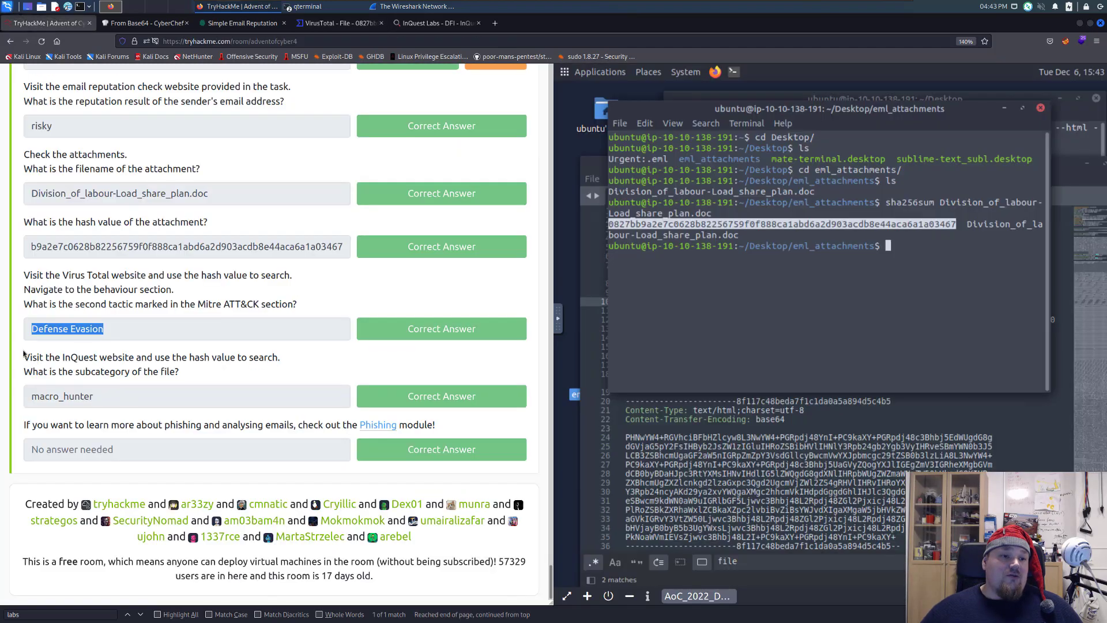
mouse_move(24, 354)
left_mouse_down()
mouse_move(193, 369)
mouse_move(190, 356)
left_mouse_up()
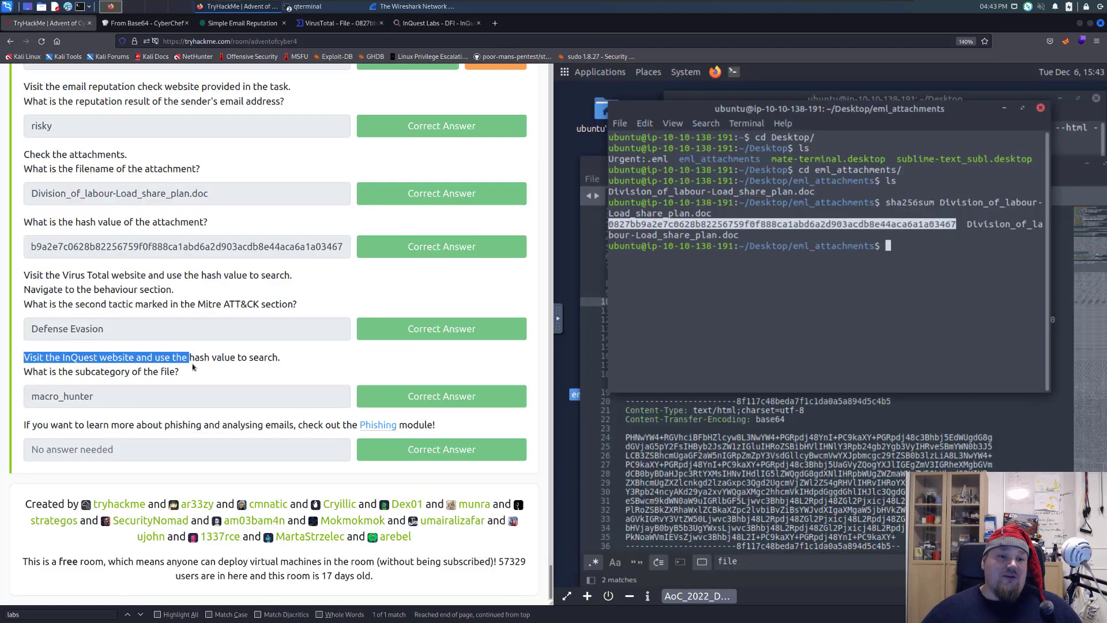
double_click(109, 397)
left_click(182, 398)
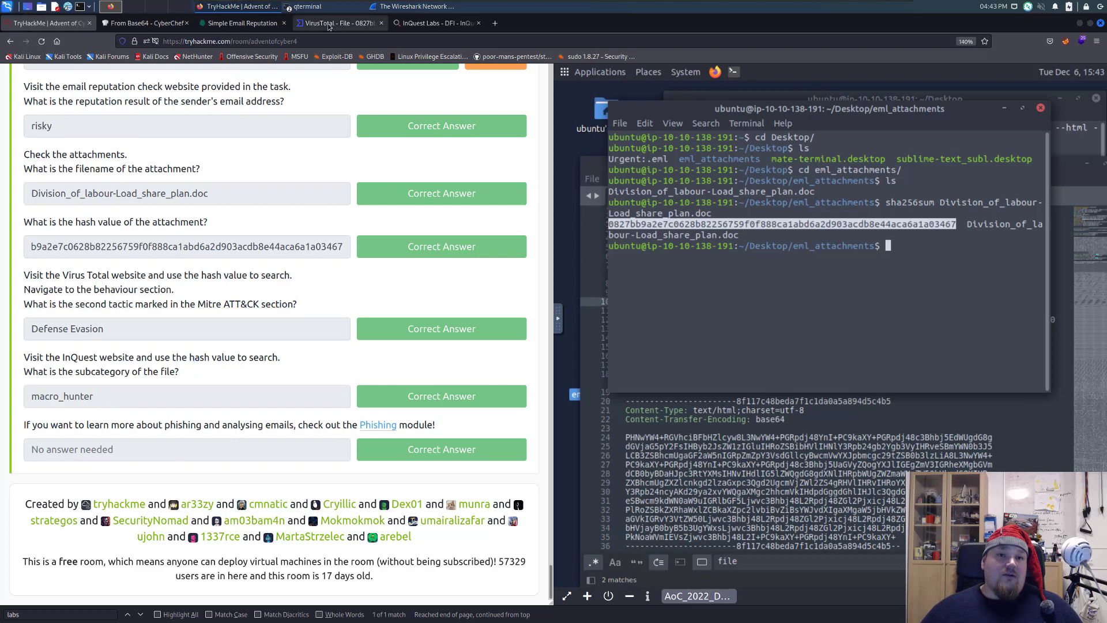
left_click(418, 24)
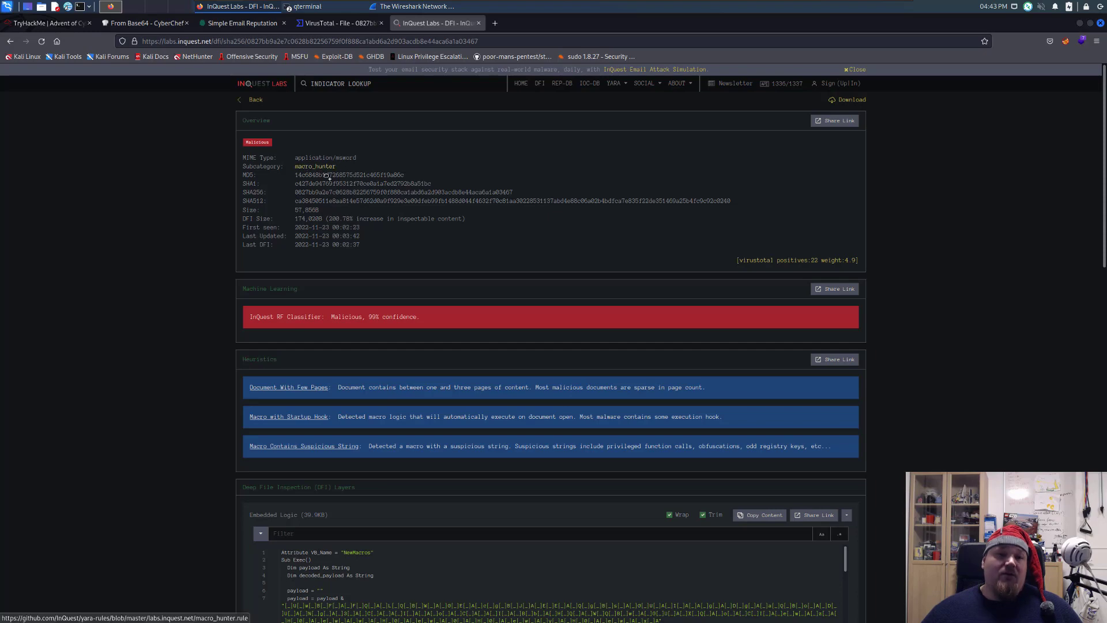
left_click(43, 22)
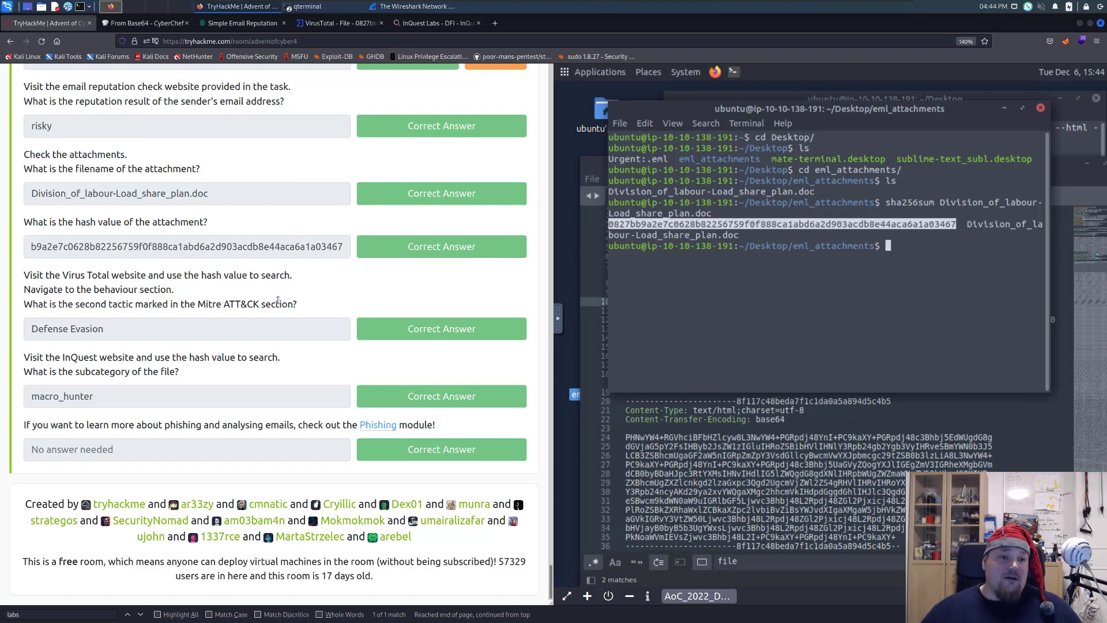
triple_click(299, 304)
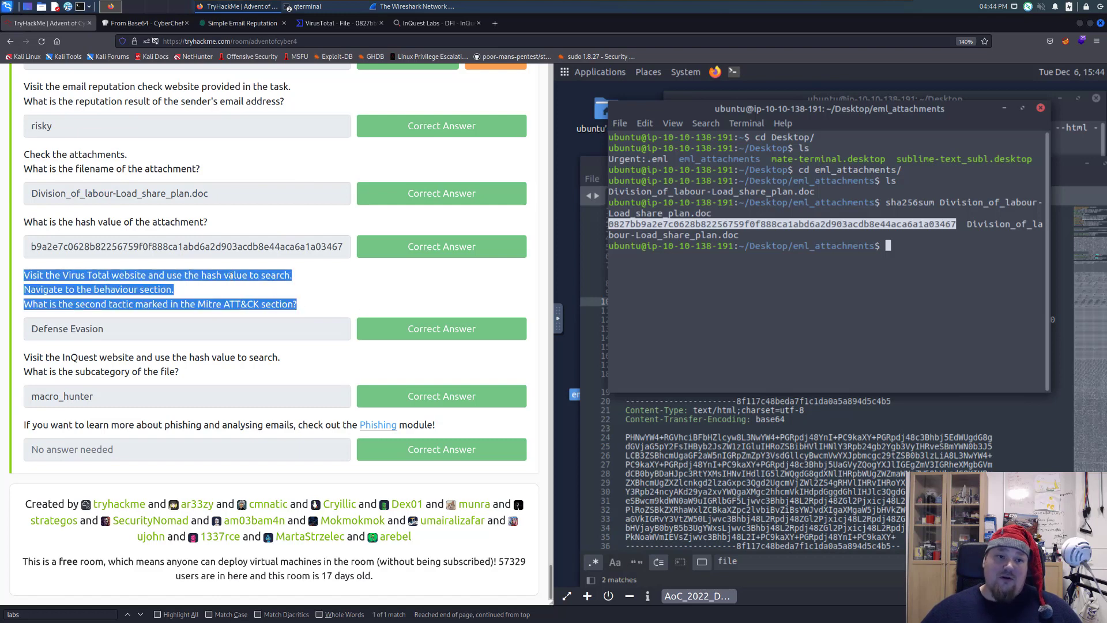
left_click(224, 275)
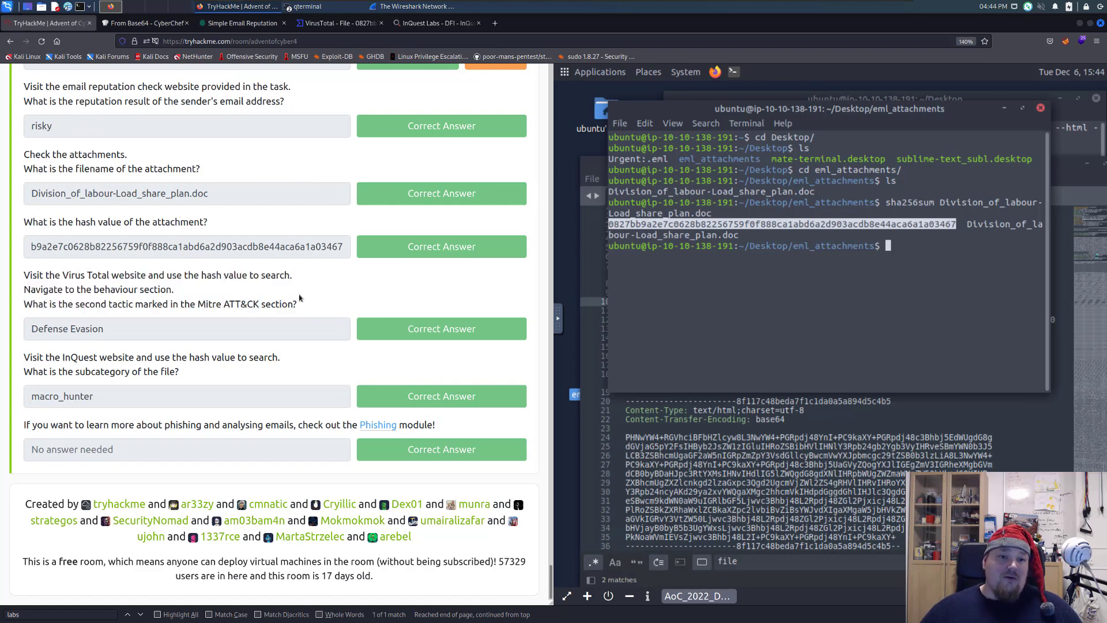
scroll(300, 295, "up", 3)
scroll(309, 298, "up", 2)
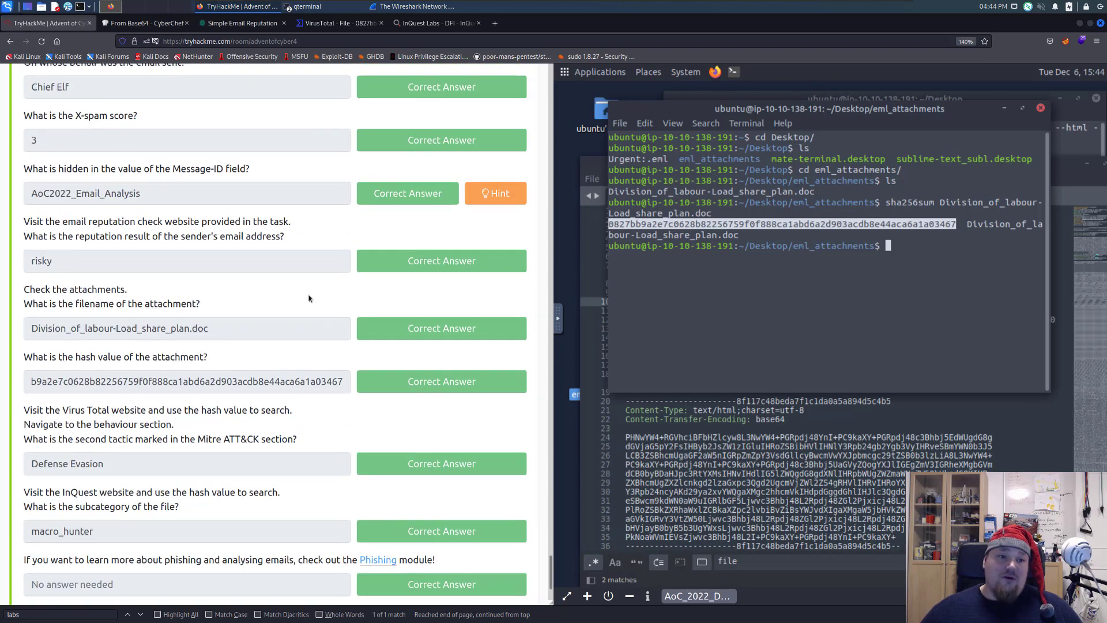